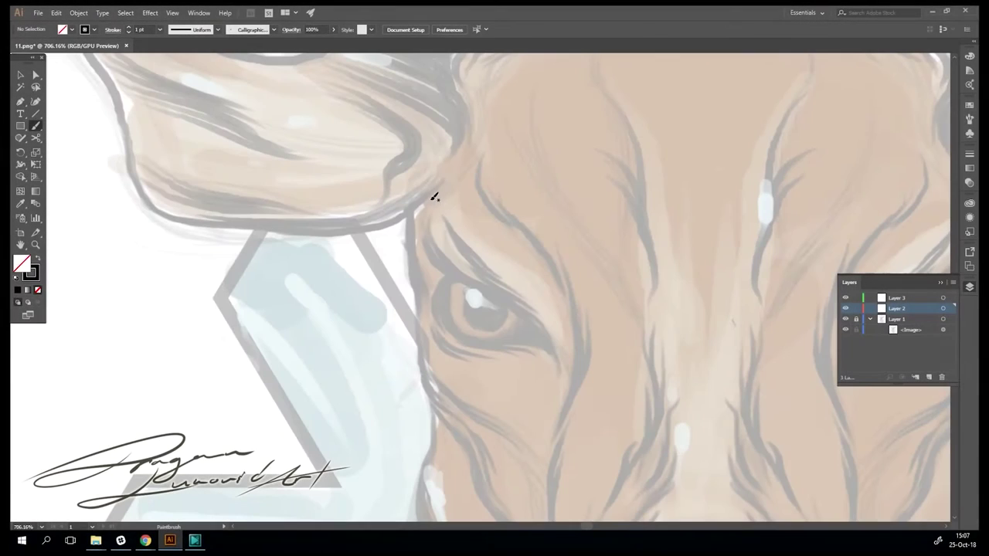
Ink the left ear's lower edge as one thick calligraphic curve, redrawing the bad attempt
mouse_move(441, 183)
mouse_down()
mouse_move(342, 226)
mouse_move(176, 155)
mouse_up()
key(ctrl+z)
drag(364, 225, 136, 187)
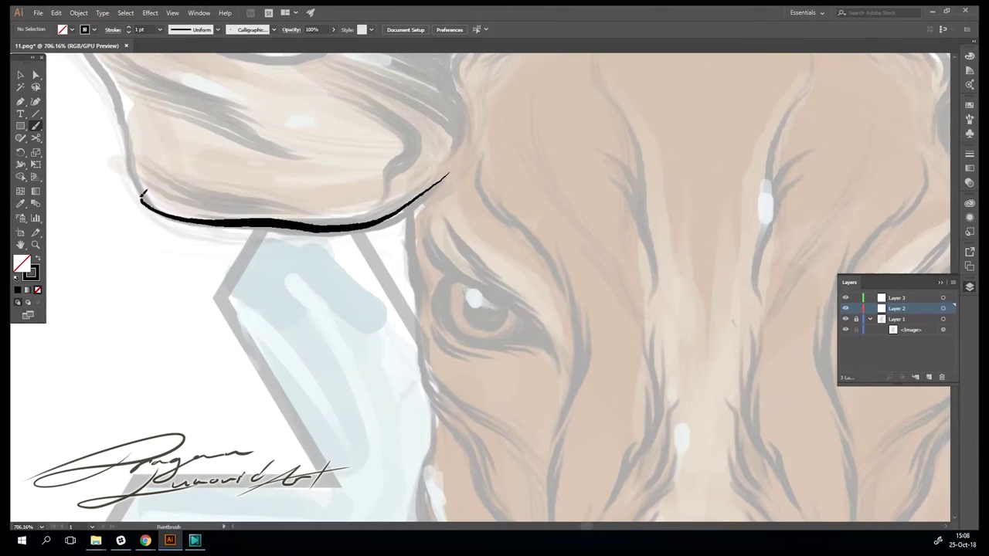
drag(466, 164, 329, 228)
drag(467, 167, 357, 231)
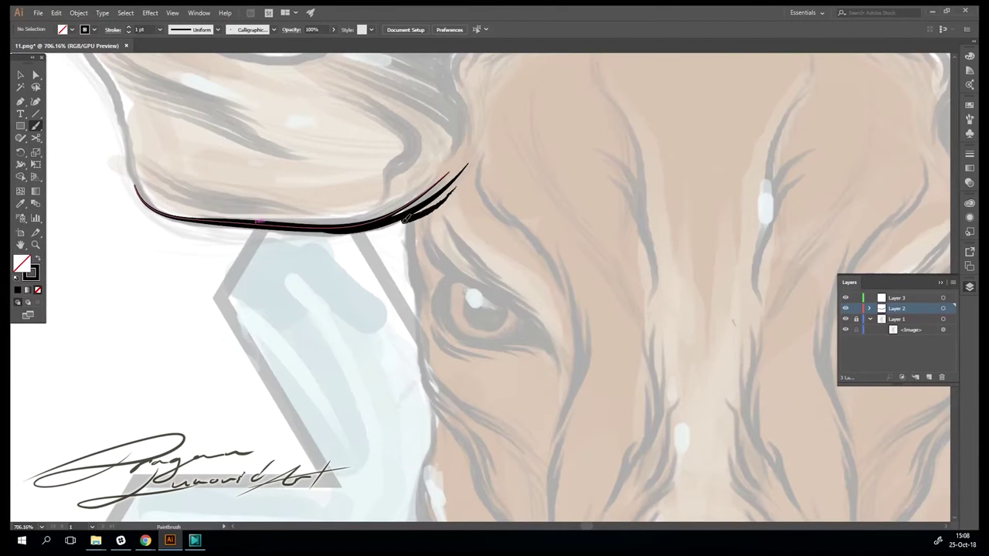
Draw the face line beside the eye, the tapered inner corner and the upper eyelid
drag(417, 346, 408, 224)
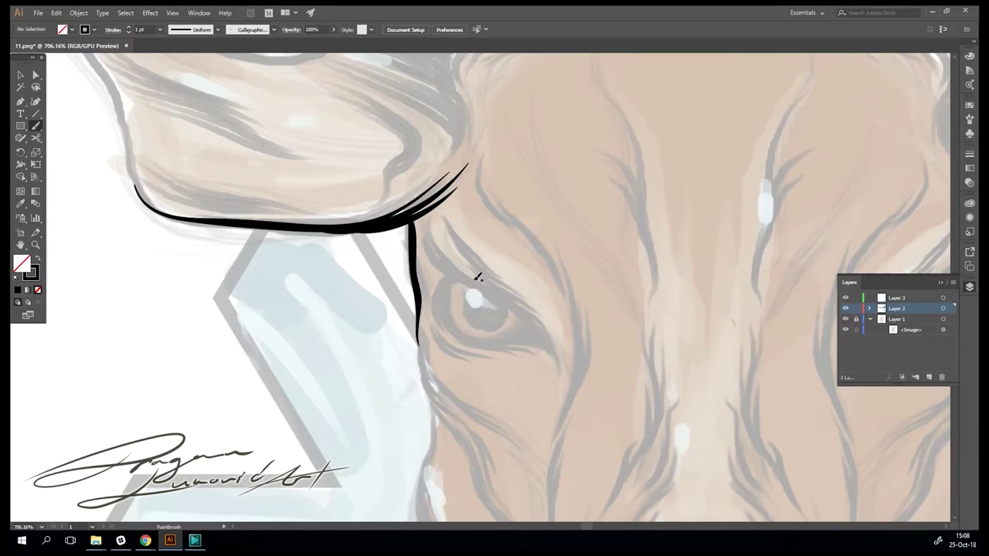
drag(437, 263, 420, 217)
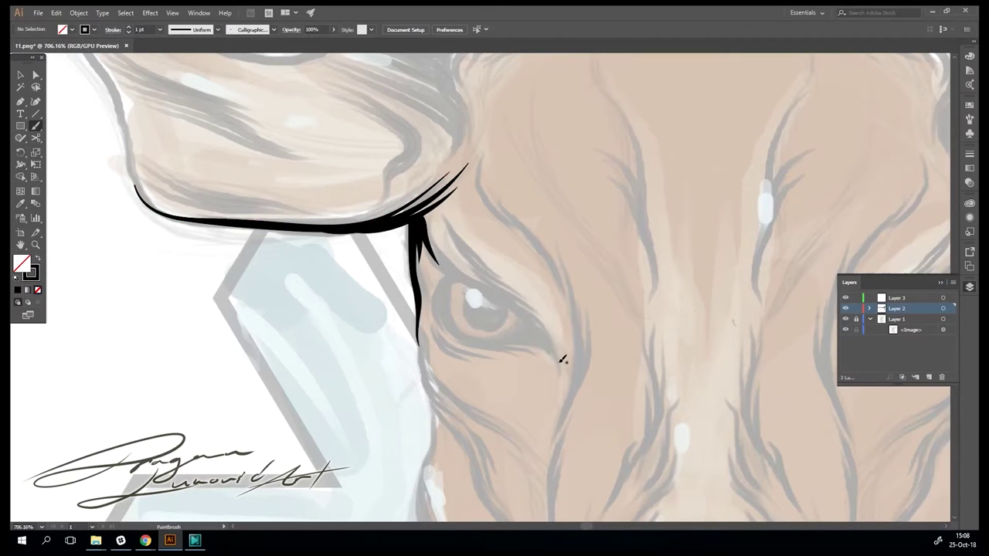
mouse_move(561, 360)
mouse_down()
mouse_move(455, 293)
mouse_move(441, 240)
mouse_up()
drag(504, 288, 454, 256)
key(ctrl+z)
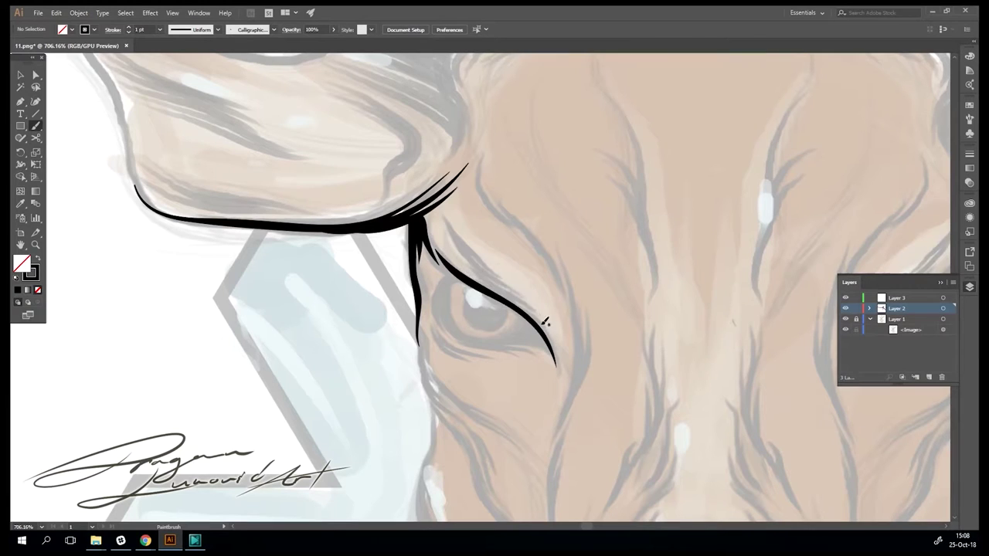
drag(545, 321, 451, 242)
key(ctrl+z)
drag(541, 316, 445, 246)
Add the eyelash strokes, the eye's inner curve, the lower eyelid and the iris ring
drag(534, 298, 444, 234)
key(ctrl+z)
drag(528, 292, 449, 231)
key(ctrl+z)
key(ctrl+z)
drag(526, 297, 447, 233)
mouse_move(456, 275)
mouse_down()
mouse_move(445, 330)
mouse_move(550, 356)
mouse_up()
key(ctrl+z)
drag(462, 333, 546, 352)
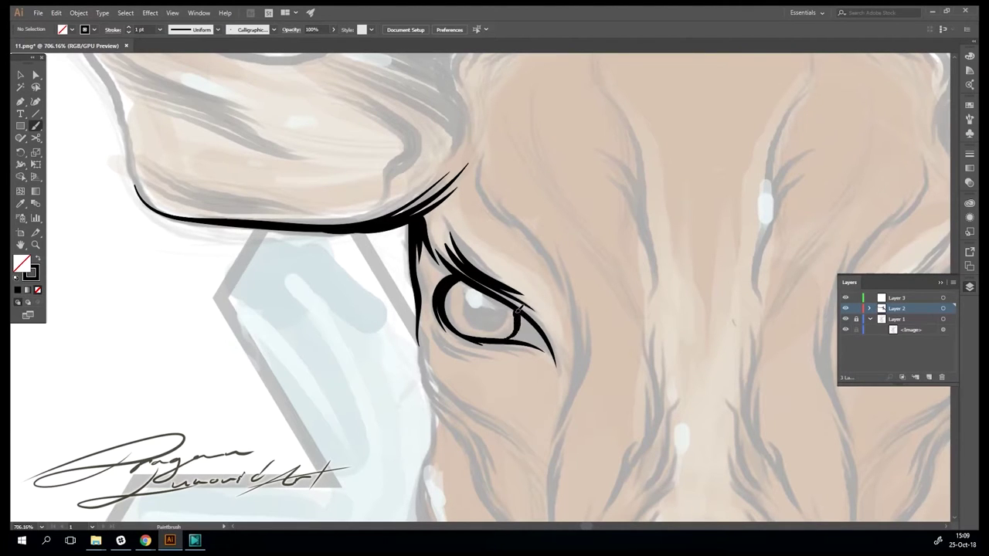
mouse_move(494, 287)
mouse_down()
mouse_move(511, 309)
mouse_move(492, 298)
mouse_move(498, 321)
mouse_move(509, 288)
mouse_move(526, 325)
mouse_up()
Lengthen the eye's outer-corner stroke and draw a thin line along the lower eyelid
drag(502, 288, 526, 329)
scroll(464, 301, down, 1)
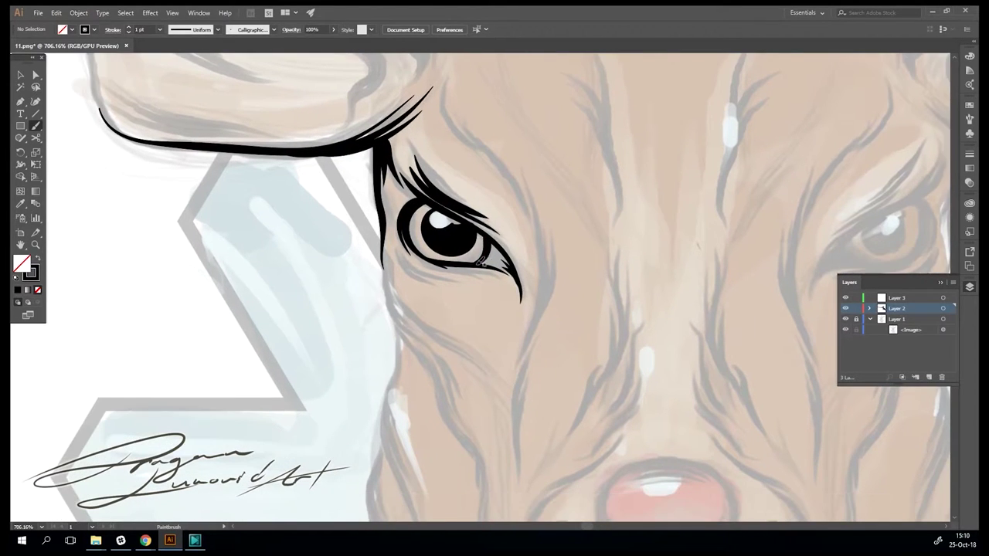
drag(433, 267, 508, 262)
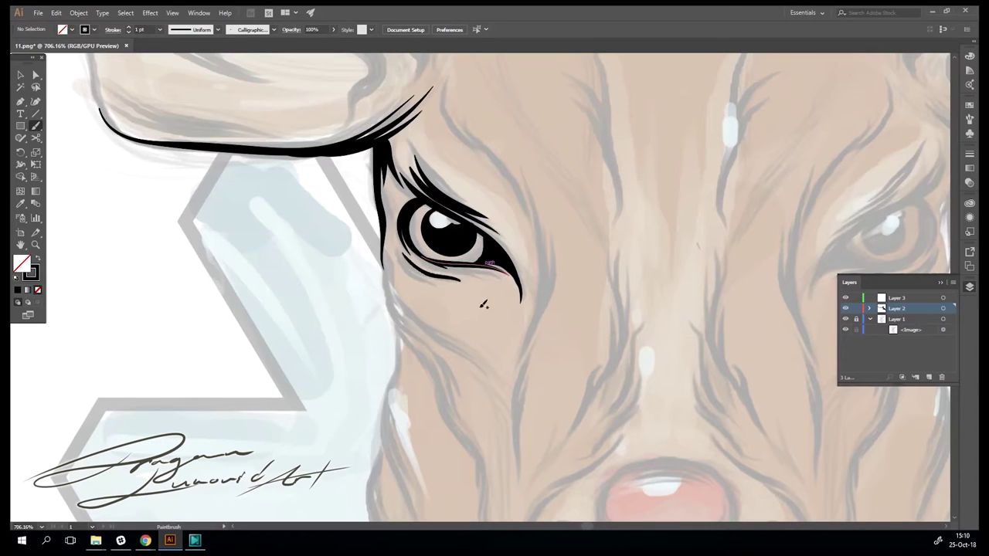
mouse_move(460, 284)
mouse_down()
mouse_move(398, 248)
mouse_move(468, 286)
mouse_up()
key(ctrl+z)
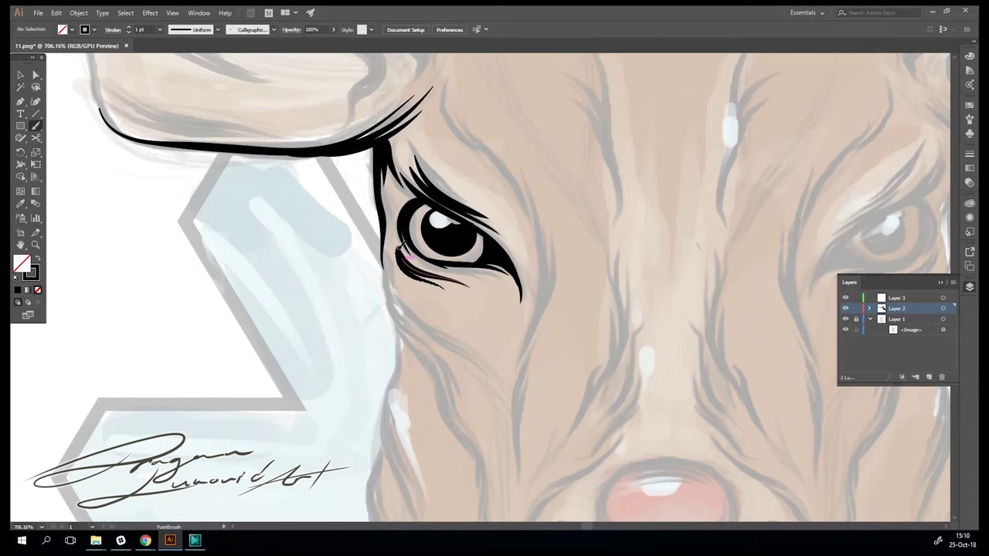
Add tapered wrinkle strokes beneath the left eye
drag(460, 346, 387, 251)
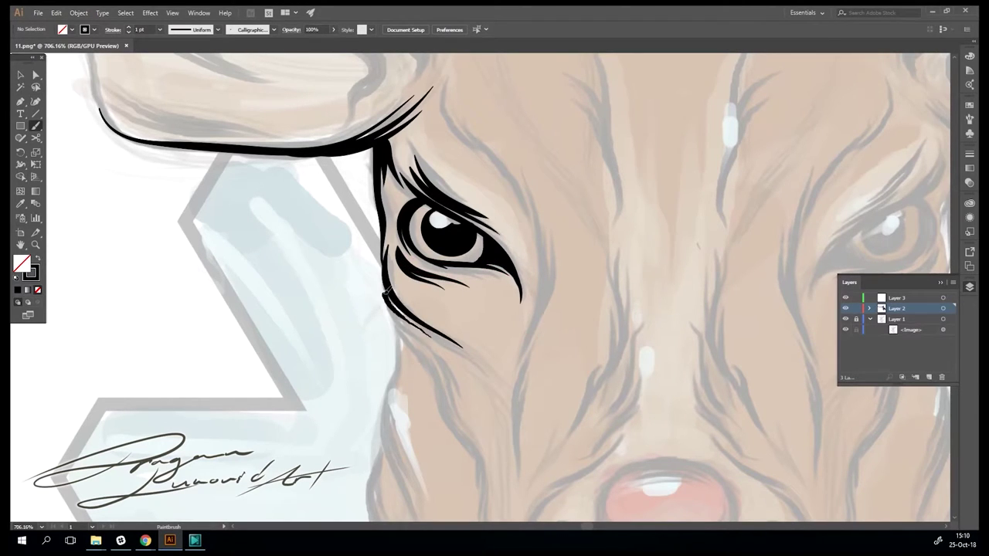
scroll(417, 324, down, 2)
mouse_move(416, 344)
mouse_down()
mouse_move(371, 247)
mouse_move(413, 309)
mouse_up()
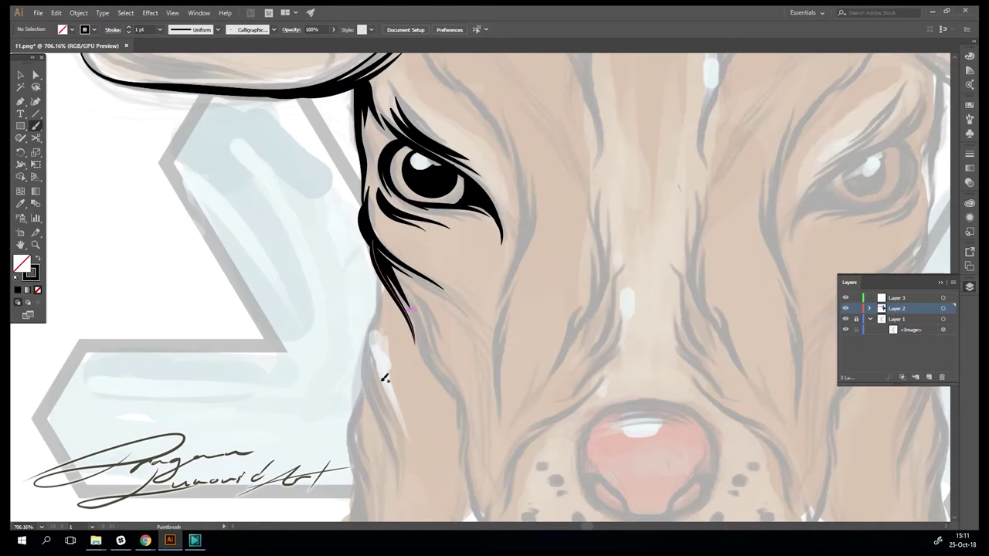
mouse_move(379, 375)
mouse_down()
mouse_move(370, 327)
mouse_move(381, 382)
mouse_up()
scroll(386, 336, down, 2)
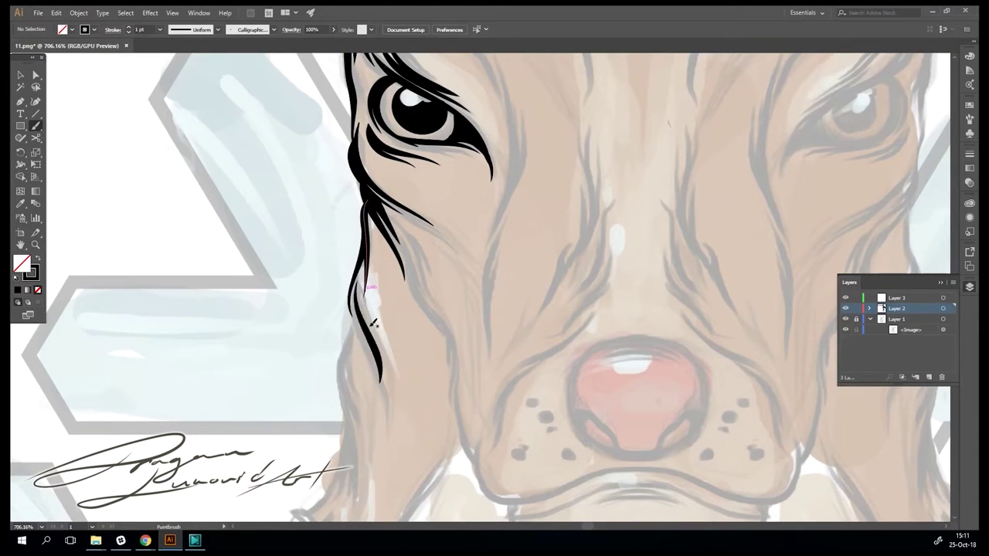
Draw flowing fur strands down the left cheek edge toward the chest
drag(373, 323, 390, 398)
mouse_move(355, 315)
mouse_down()
mouse_move(364, 397)
mouse_move(349, 425)
mouse_up()
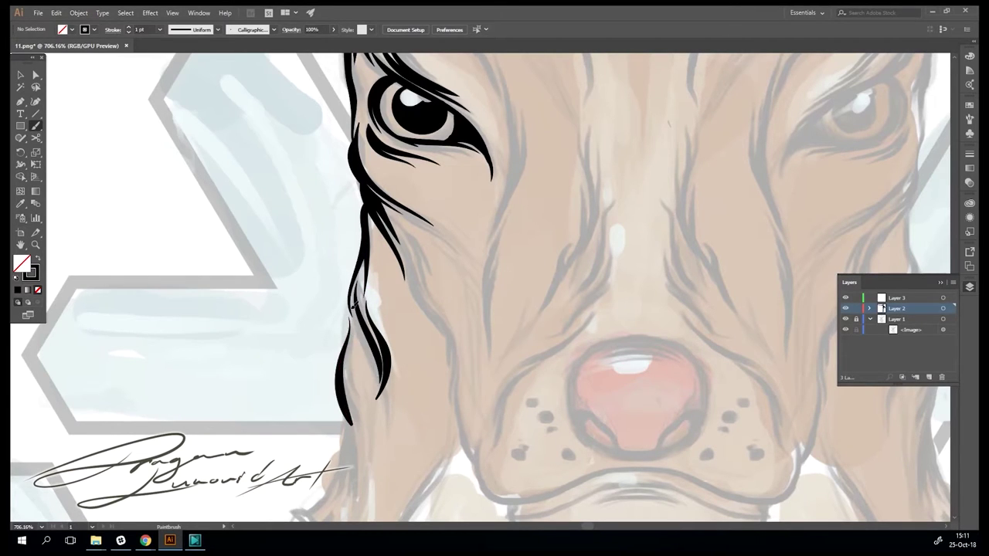
key(ctrl+z)
mouse_move(343, 438)
mouse_down()
mouse_move(345, 367)
mouse_move(332, 306)
mouse_up()
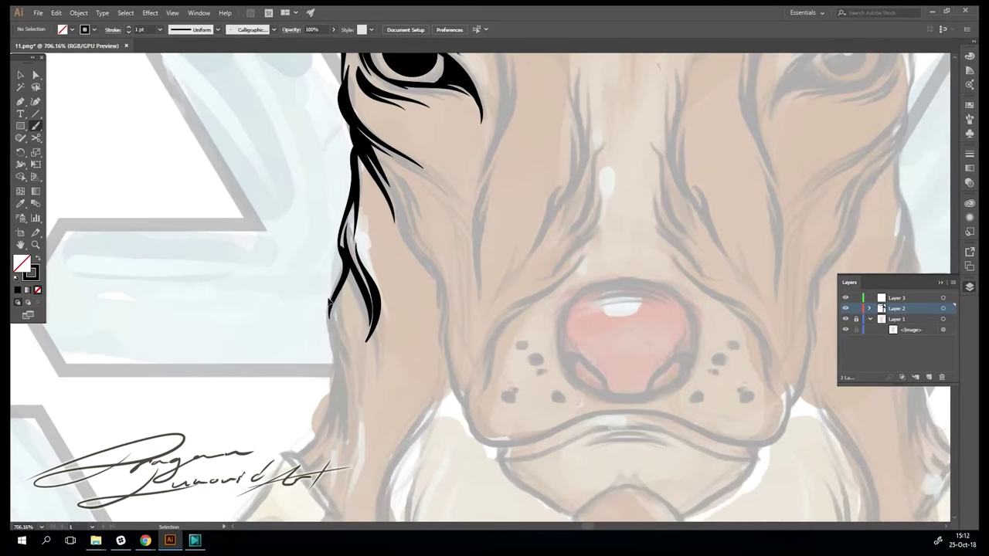
drag(345, 238, 341, 382)
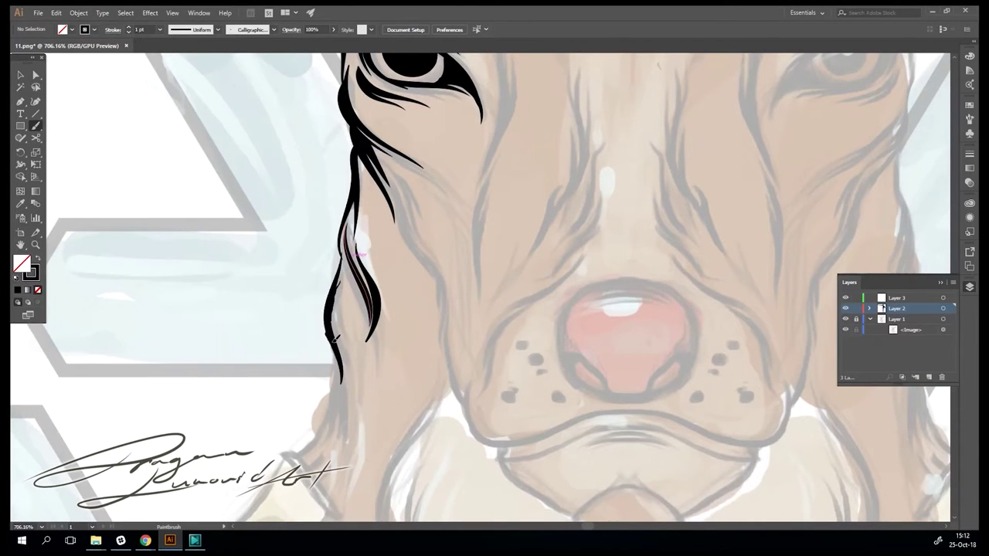
drag(333, 338, 335, 340)
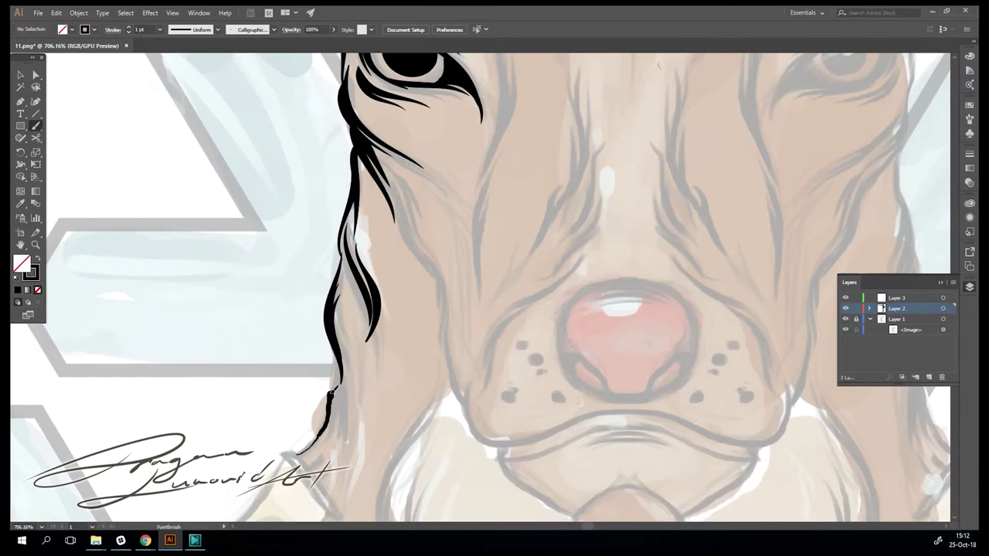
drag(309, 452, 337, 385)
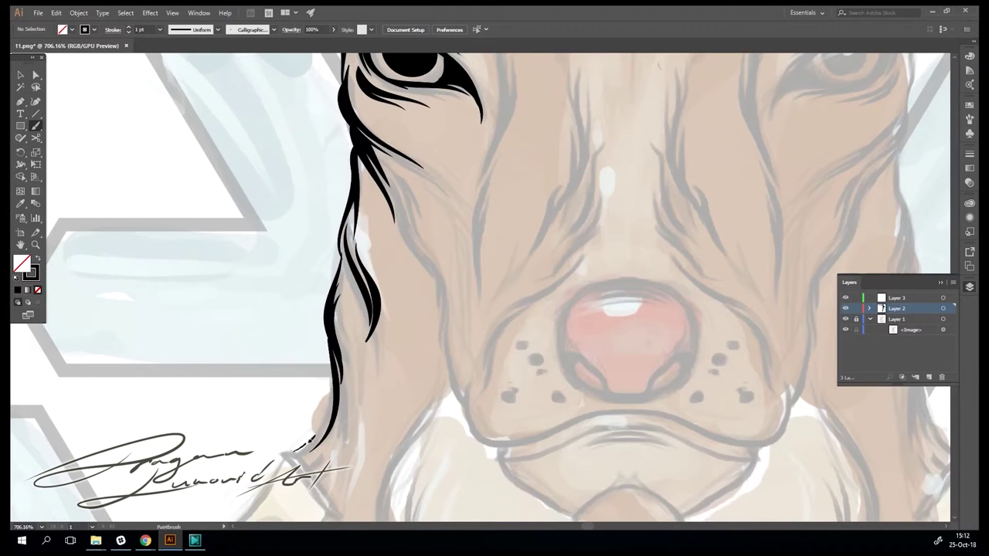
scroll(340, 386, down, 1)
Add a fur stroke beside the lower left fur line
scroll(386, 398, down, 3)
scroll(425, 408, up, 3)
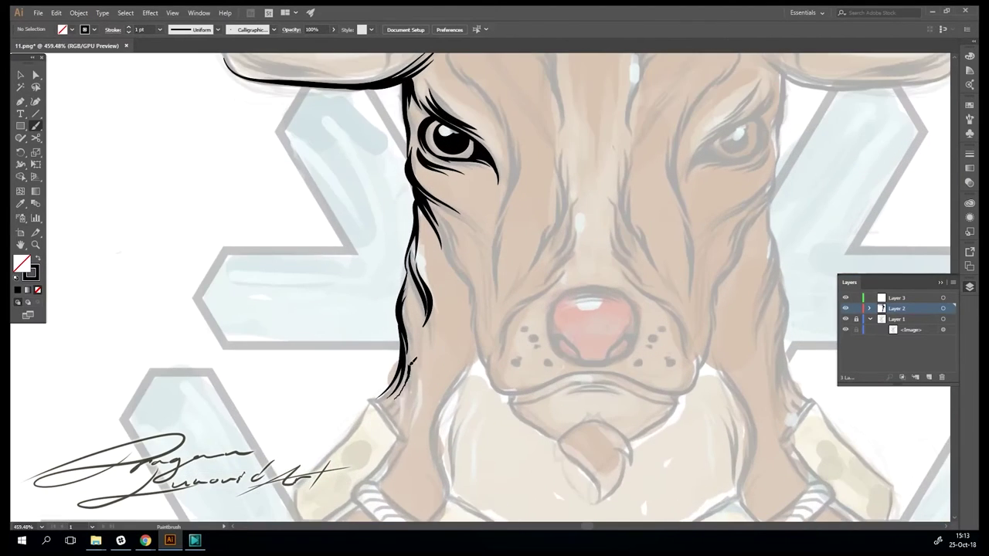
drag(431, 427, 470, 359)
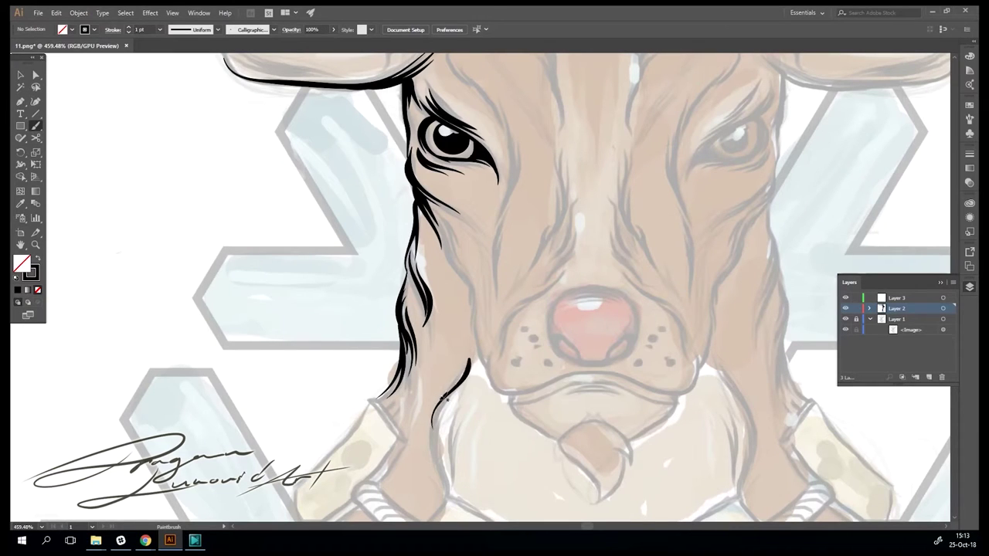
scroll(417, 293, right, 3)
scroll(417, 294, up, 1)
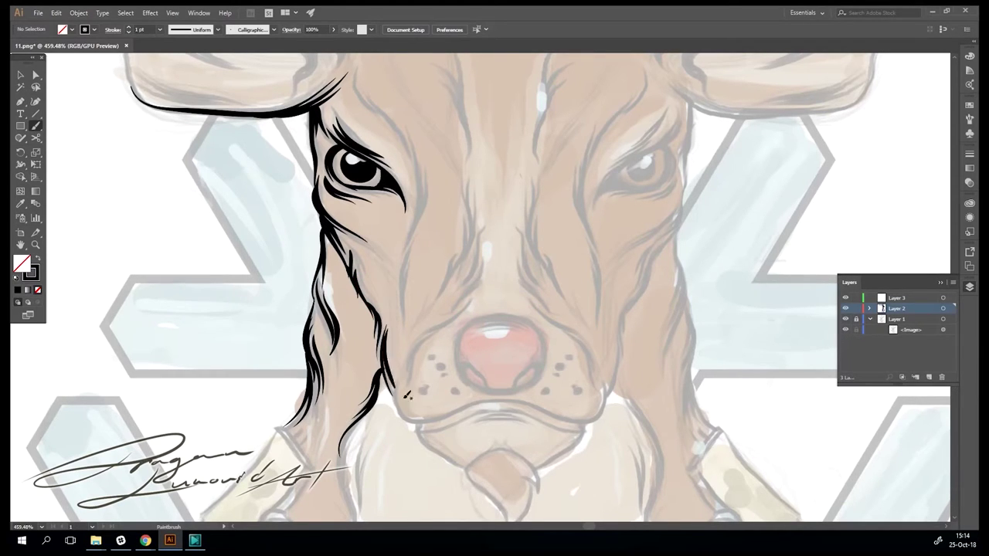
Ink the mouth line under the muzzle and the muzzle side rising from the mouth corner
mouse_move(385, 365)
mouse_down()
mouse_move(455, 413)
mouse_move(503, 401)
mouse_up()
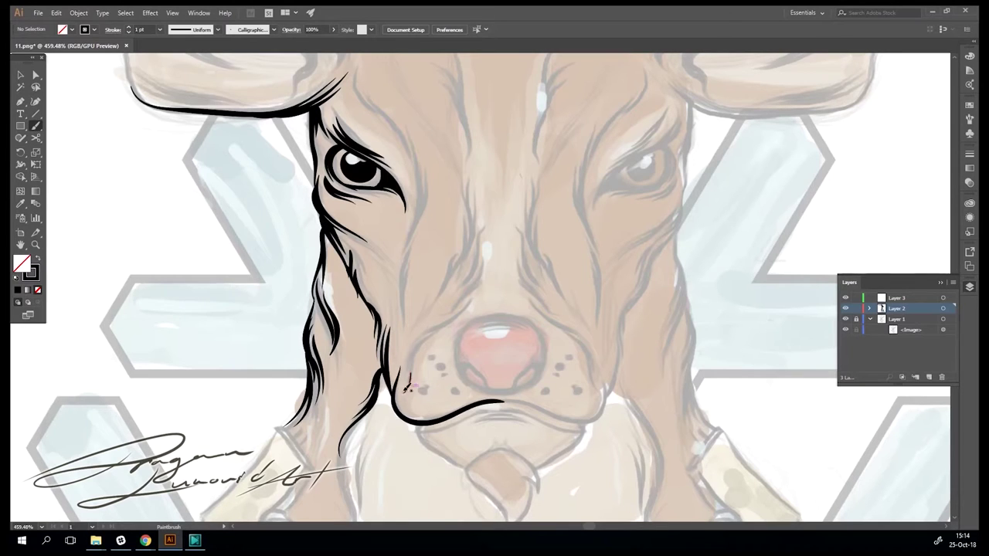
drag(407, 388, 469, 300)
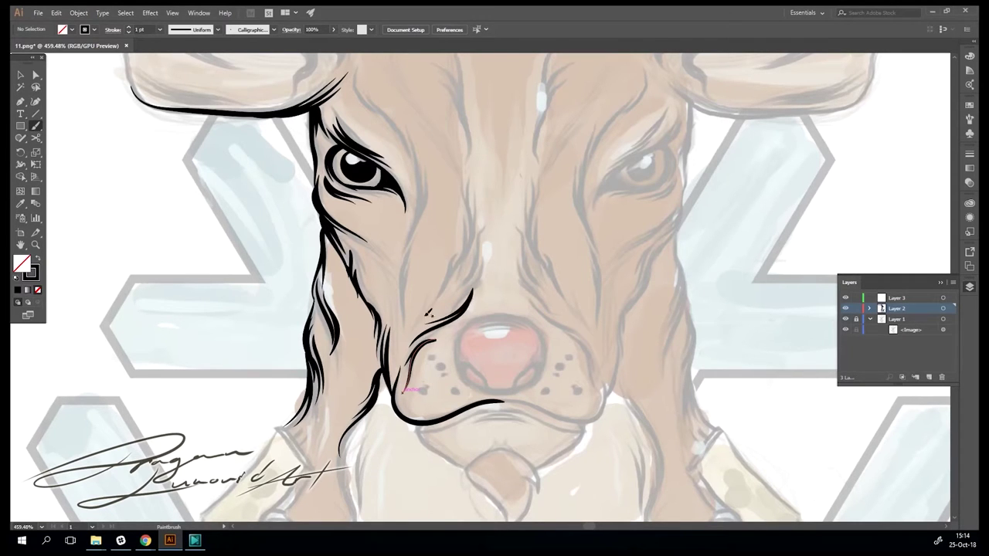
scroll(480, 281, down, 2)
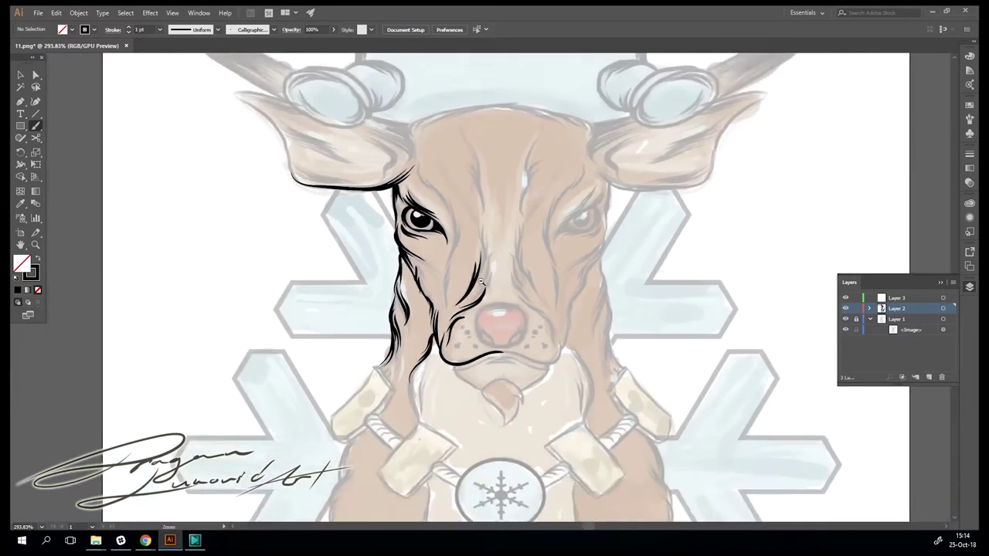
scroll(481, 282, up, 1)
scroll(464, 325, up, 1)
Add three hair strokes down the left neck strand and remove a stray stroke across the nose
drag(444, 332, 440, 409)
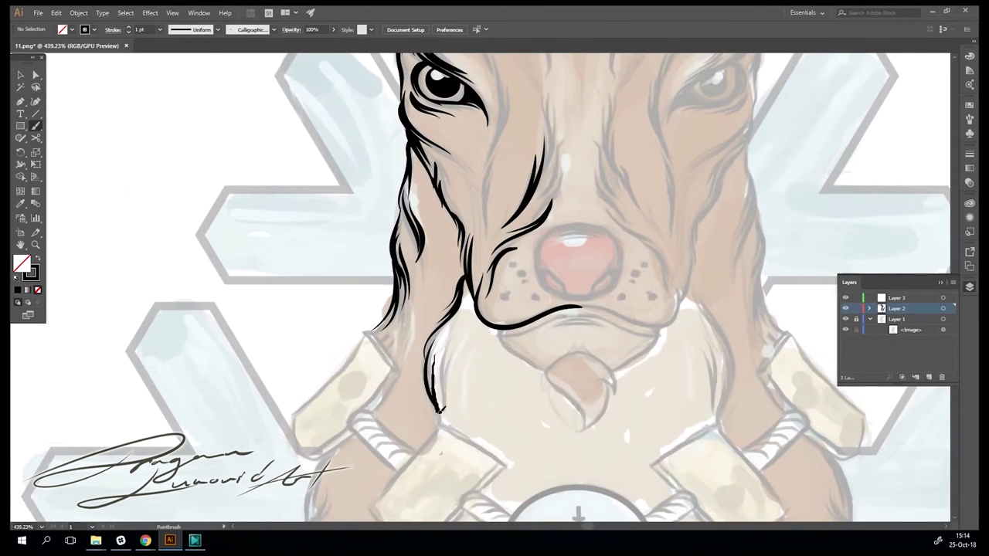
drag(456, 332, 452, 418)
drag(458, 366, 451, 424)
scroll(572, 286, down, 1)
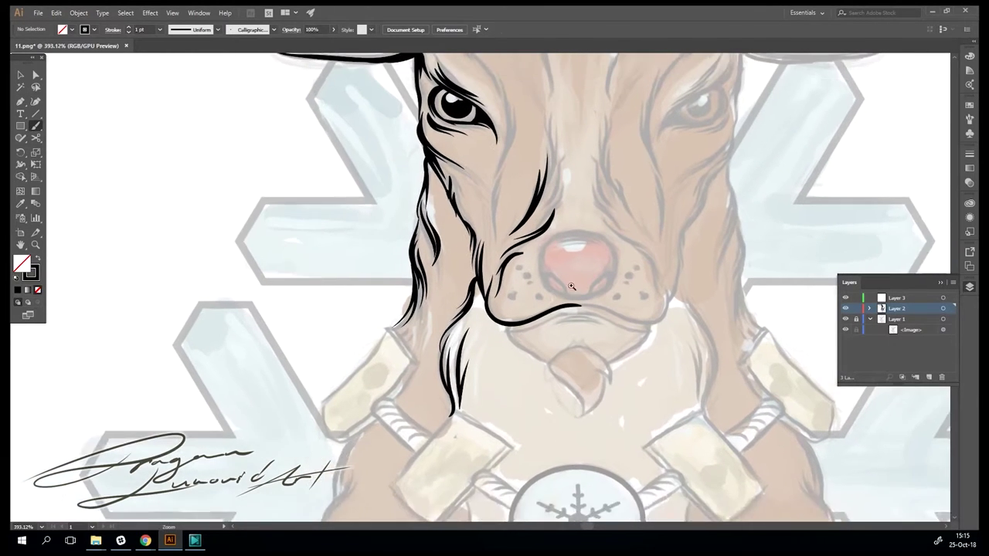
mouse_move(571, 286)
mouse_down()
mouse_move(533, 291)
mouse_move(487, 330)
mouse_up()
key(ctrl+z)
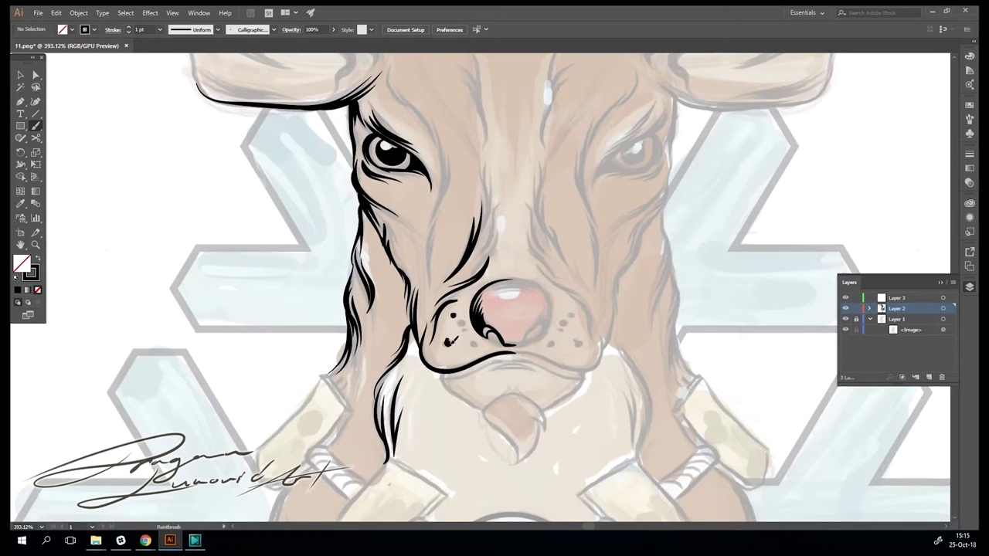
Trace the chin tuft's hooked curl and arching outline, then fill it with thin hair lines
scroll(449, 340, up, 3)
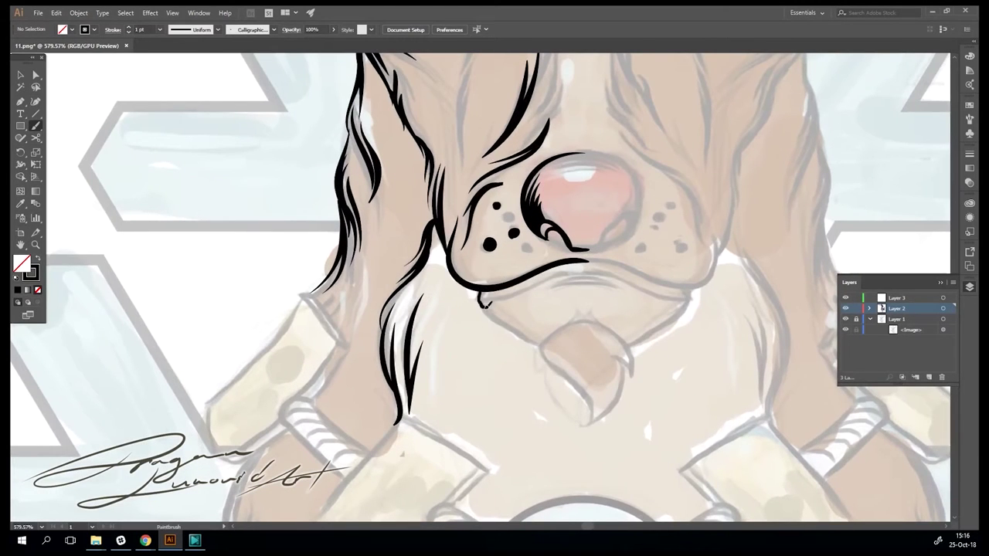
drag(484, 303, 587, 317)
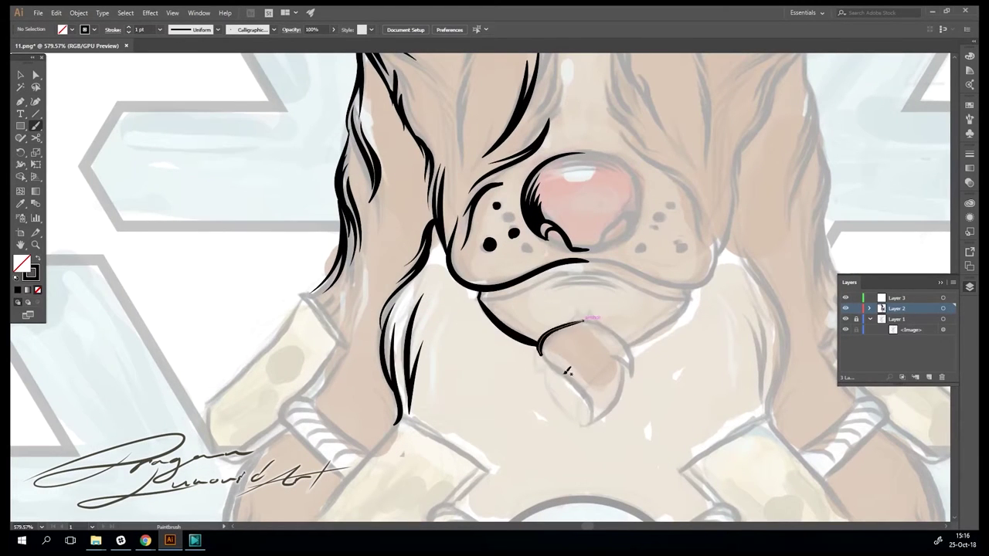
mouse_move(541, 347)
mouse_down()
mouse_move(587, 423)
mouse_move(624, 357)
mouse_up()
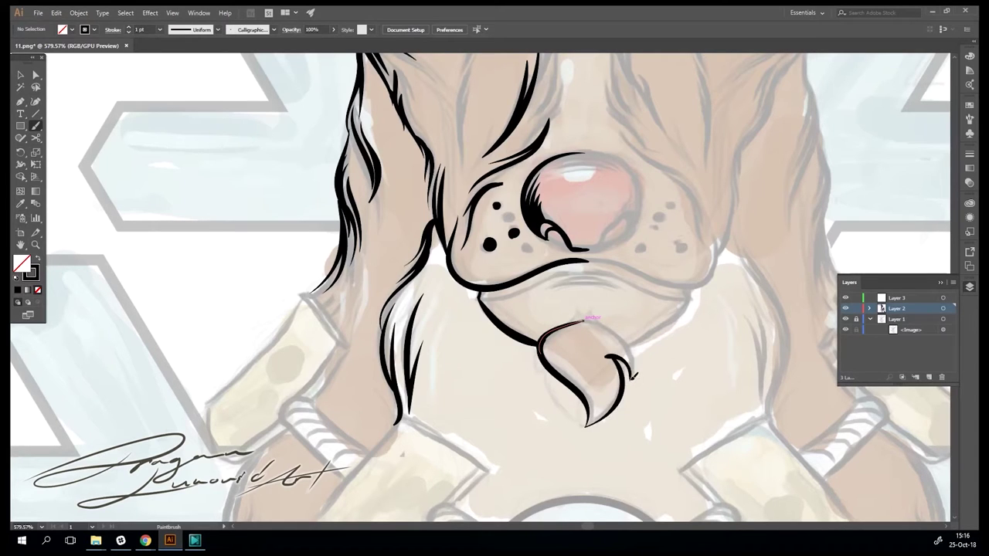
mouse_move(587, 318)
mouse_down()
mouse_move(631, 377)
mouse_move(541, 340)
mouse_up()
key(ctrl+z)
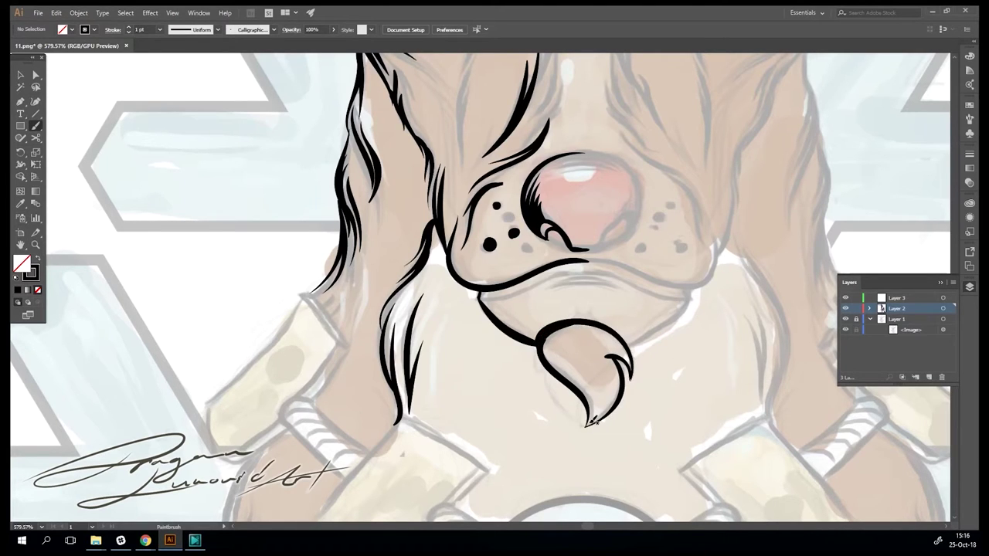
mouse_move(595, 413)
mouse_down()
mouse_move(547, 344)
mouse_move(591, 417)
mouse_up()
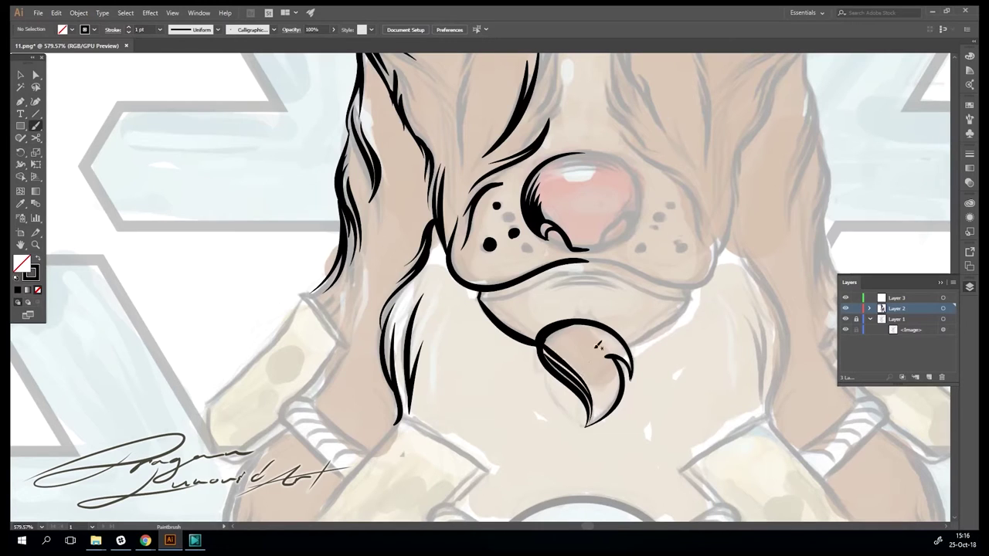
drag(591, 382, 564, 368)
drag(623, 360, 605, 408)
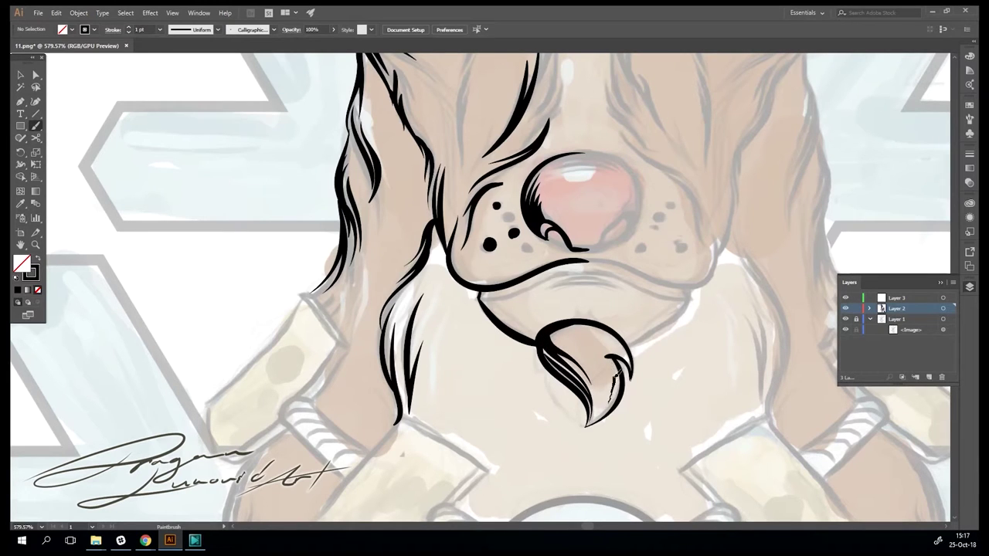
Paint a bold fold line from beside the left eye down to the nose, redrawing a misplaced try
scroll(588, 361, down, 5)
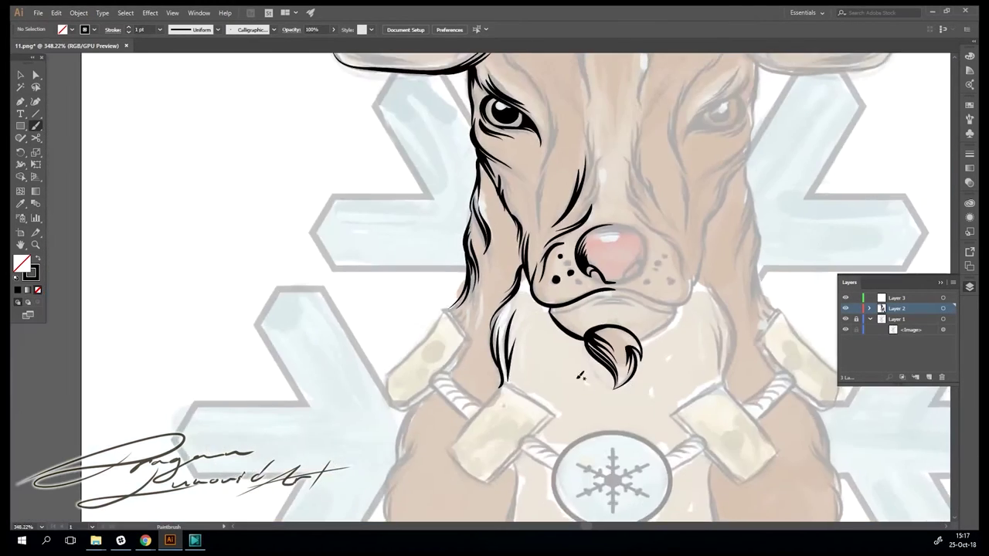
scroll(656, 340, up, 4)
scroll(718, 330, down, 1)
scroll(718, 330, up, 3)
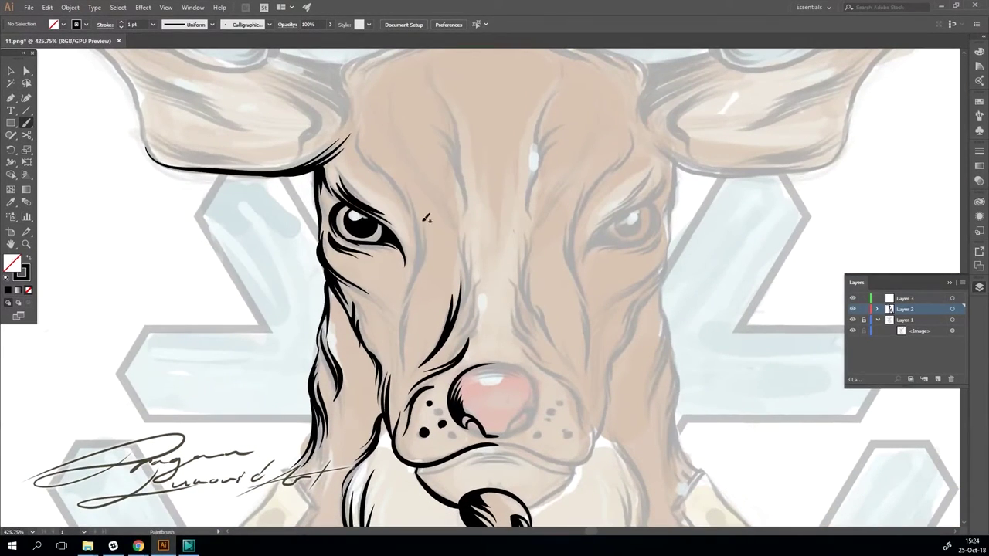
drag(425, 218, 403, 312)
key(ctrl+z)
drag(422, 249, 401, 373)
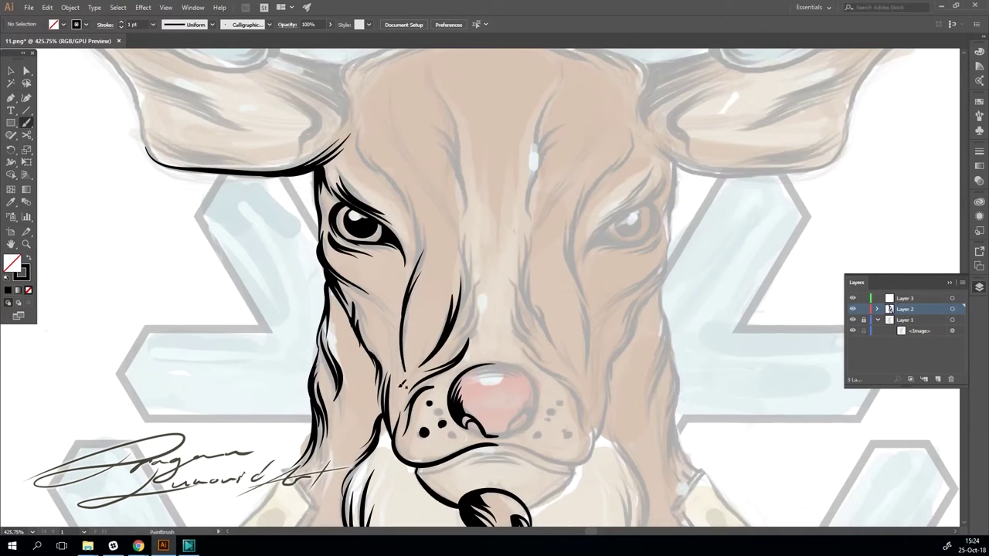
scroll(651, 287, down, 3)
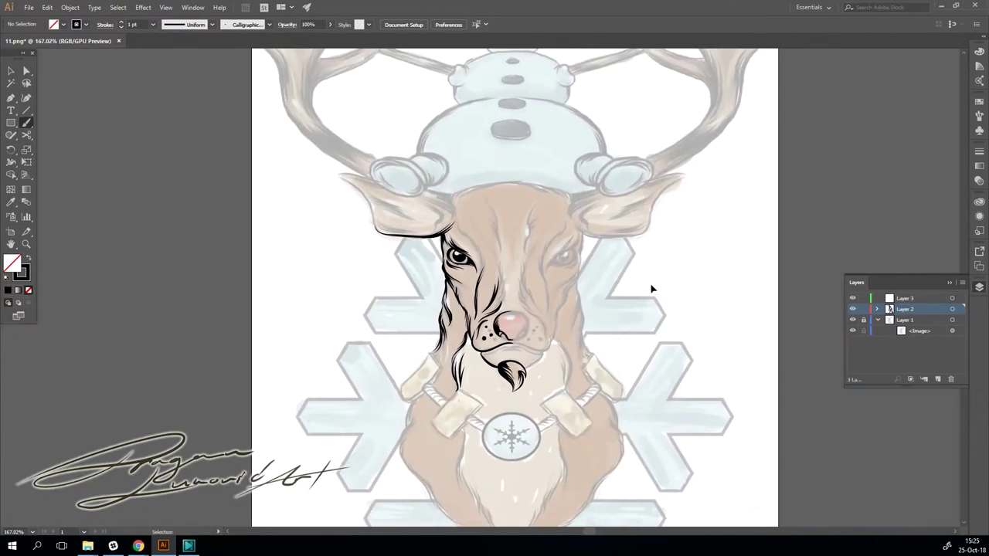
scroll(506, 248, up, 2)
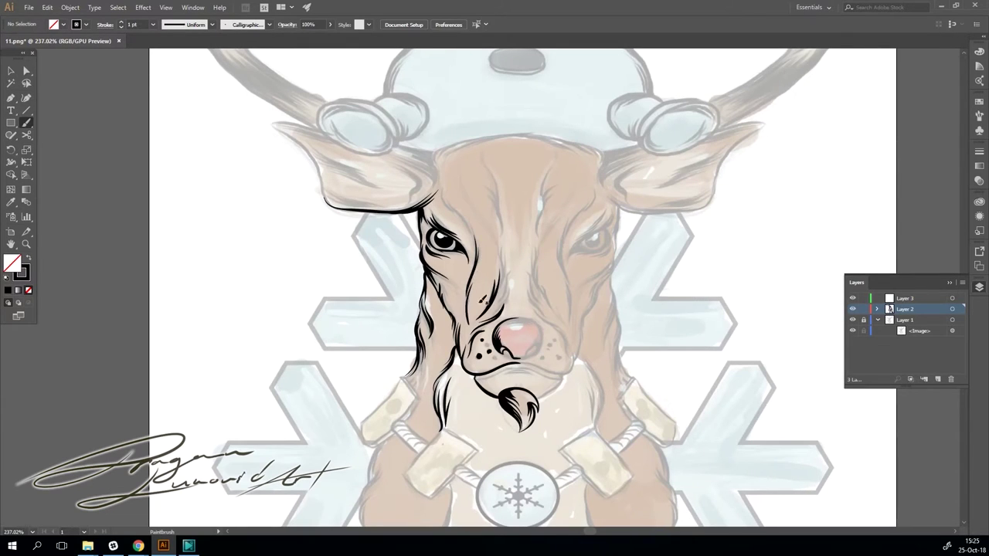
scroll(477, 298, up, 2)
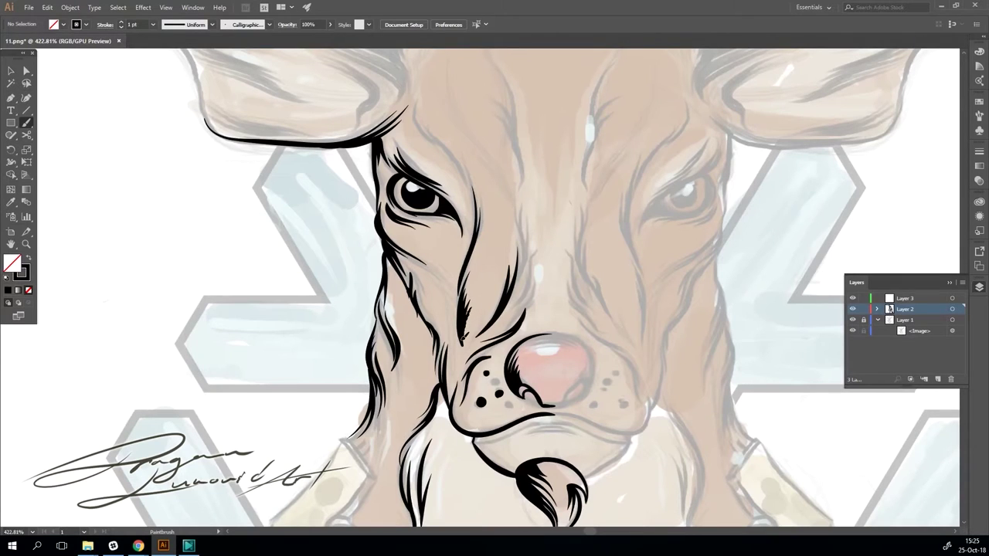
scroll(485, 351, down, 3)
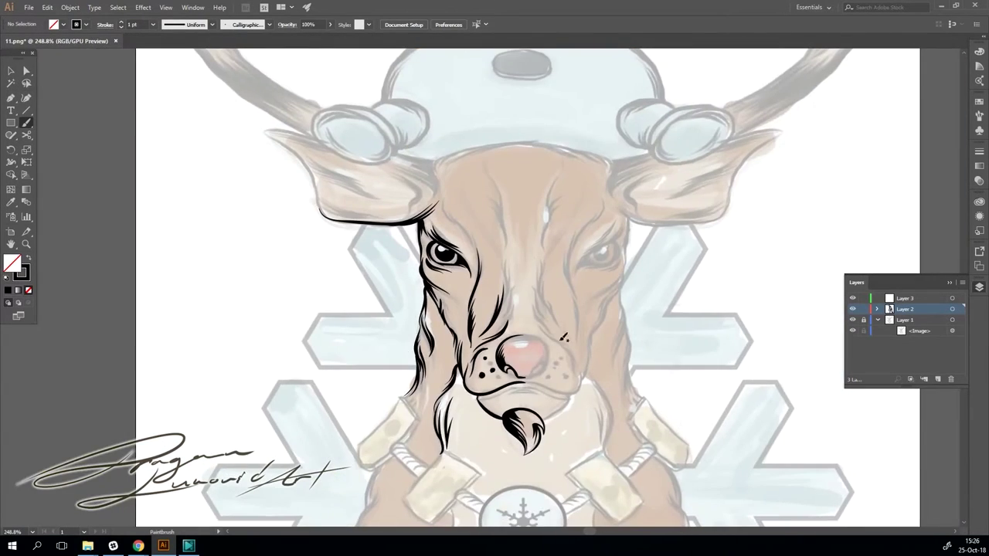
scroll(463, 234, up, 4)
Draw the curved brow line above the eye, redoing a failed stroke
drag(430, 220, 482, 276)
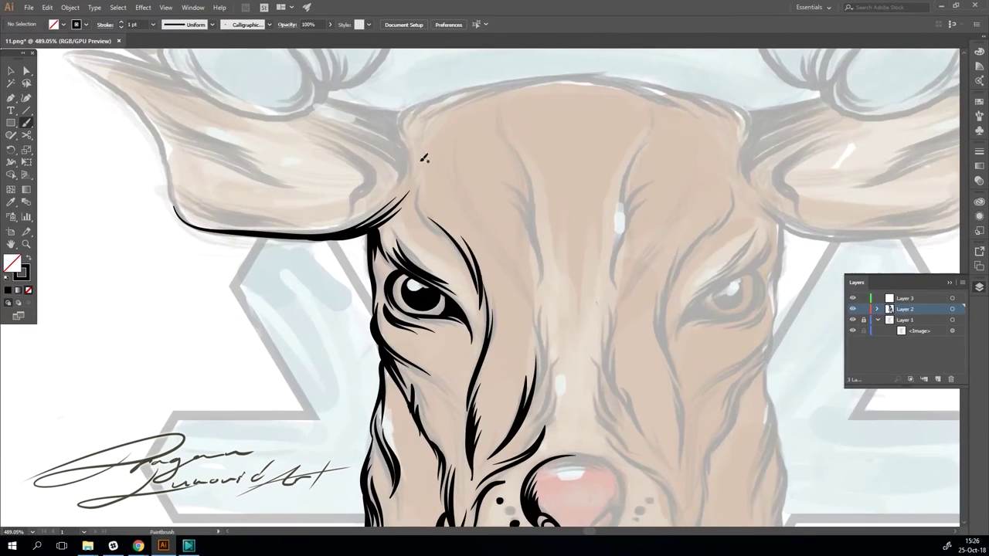
mouse_move(422, 162)
mouse_down()
mouse_move(452, 250)
mouse_move(430, 197)
mouse_up()
key(ctrl+z)
mouse_move(425, 145)
mouse_down()
mouse_move(441, 158)
mouse_move(421, 200)
mouse_move(554, 122)
mouse_up()
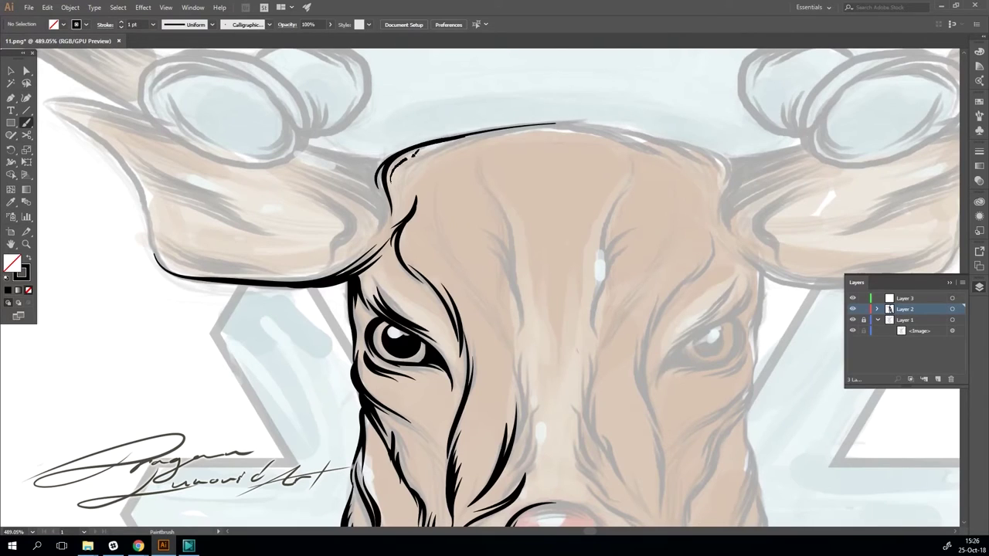
Trace the outline along the top of the head leftward into the ear base
drag(390, 182, 553, 123)
mouse_move(394, 176)
mouse_down()
mouse_move(542, 122)
mouse_move(397, 175)
mouse_up()
drag(423, 143, 311, 146)
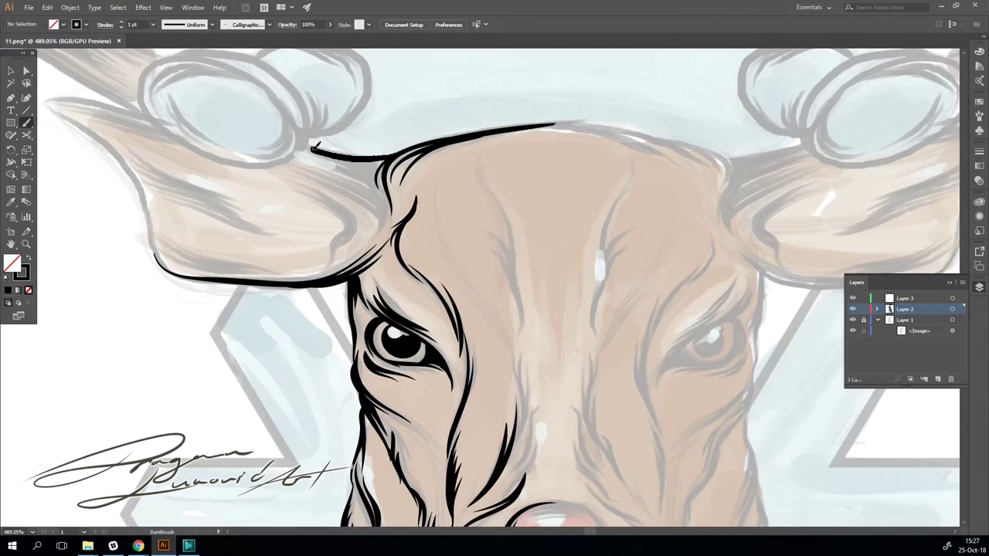
drag(395, 159, 306, 145)
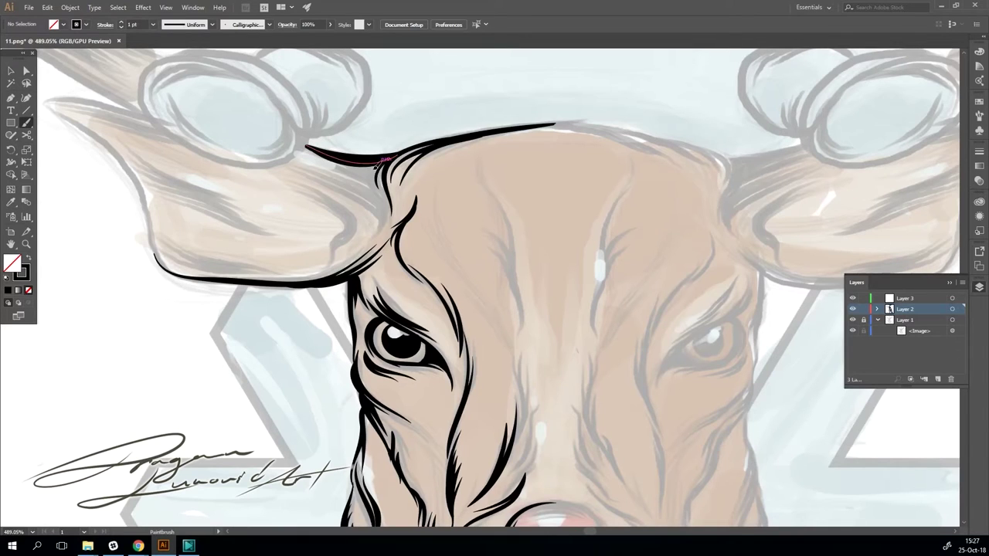
drag(384, 159, 309, 144)
scroll(387, 193, down, 3)
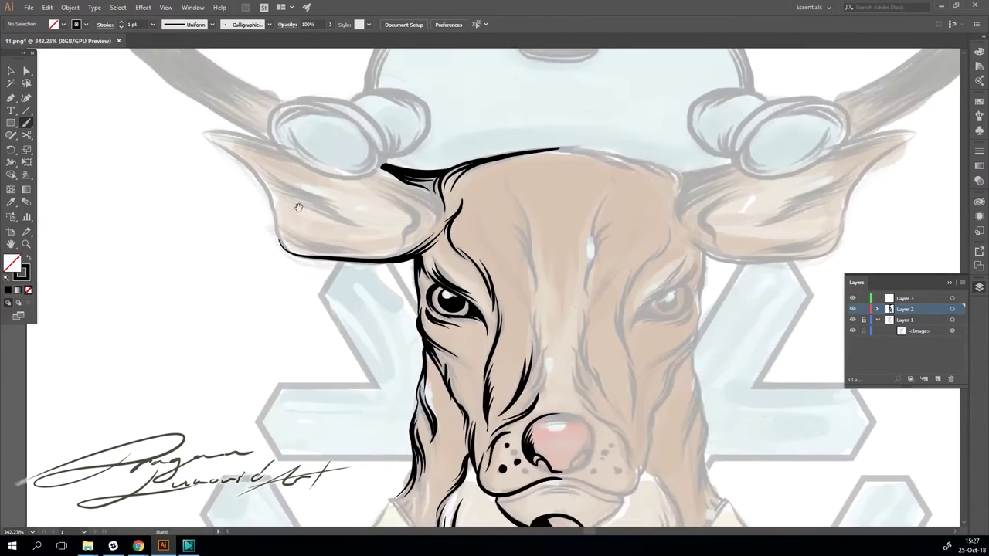
scroll(433, 201, up, 4)
drag(369, 165, 466, 222)
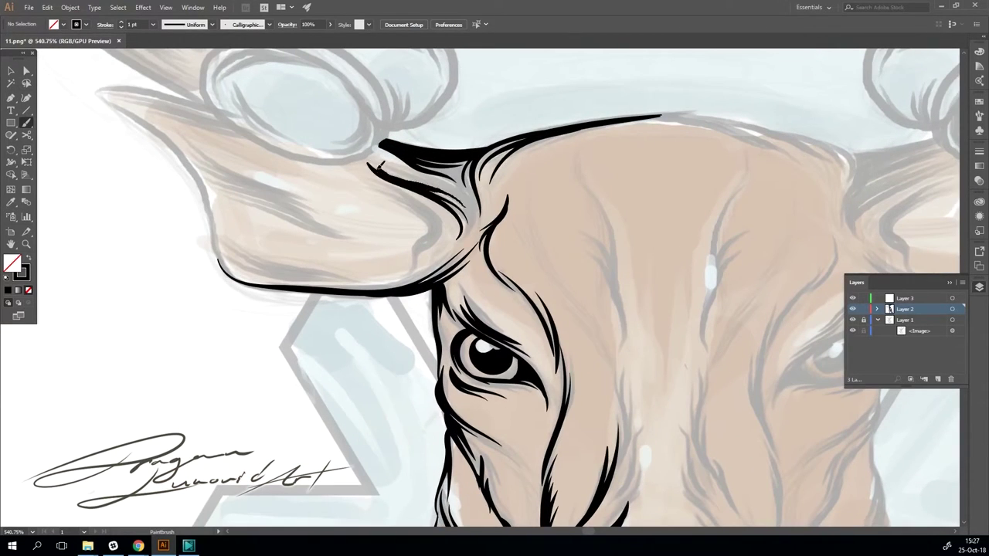
Outline the left ear from its tip along the lower and upper edges, with an inner ear line
drag(391, 161, 471, 220)
scroll(280, 209, left, 3)
drag(150, 115, 263, 135)
drag(147, 121, 287, 311)
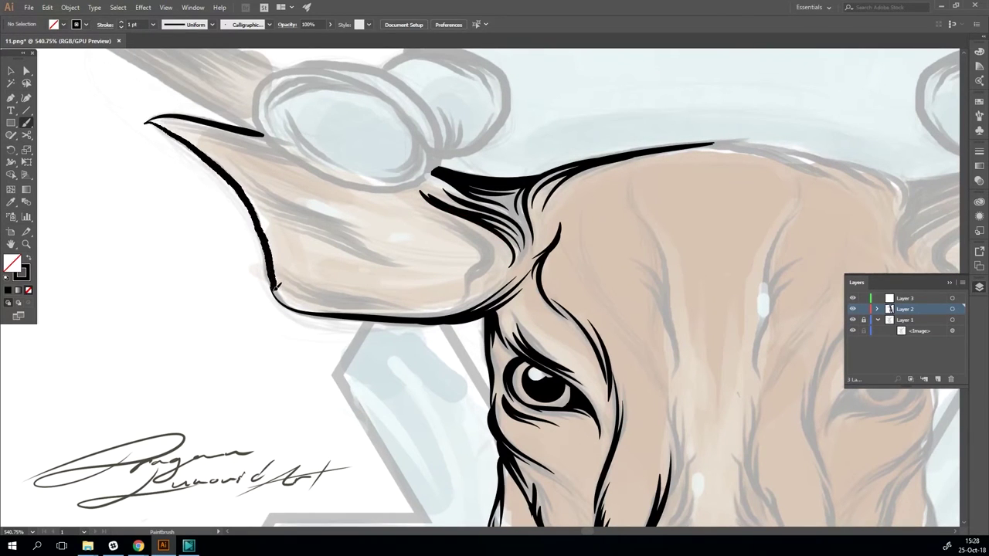
scroll(288, 203, down, 4)
scroll(301, 210, up, 3)
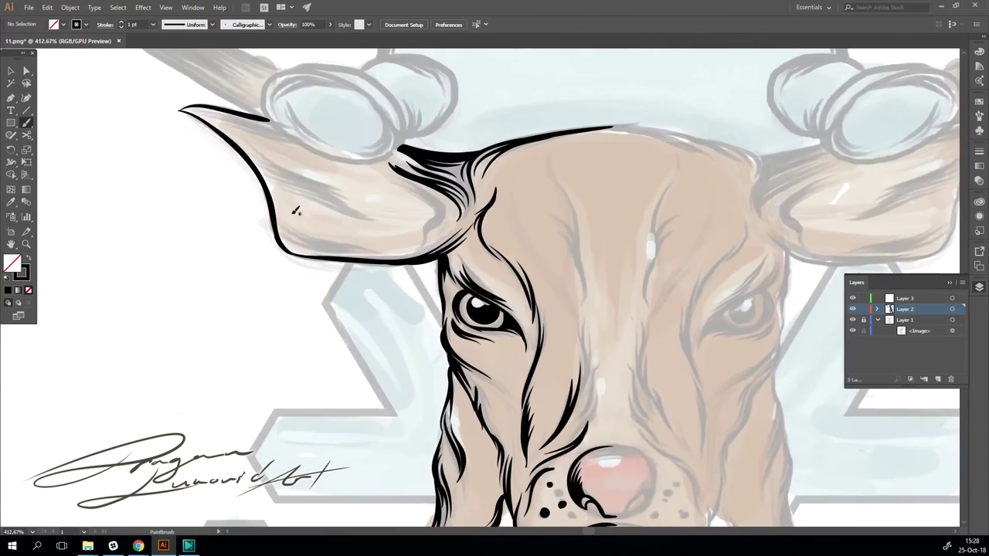
drag(332, 250, 433, 258)
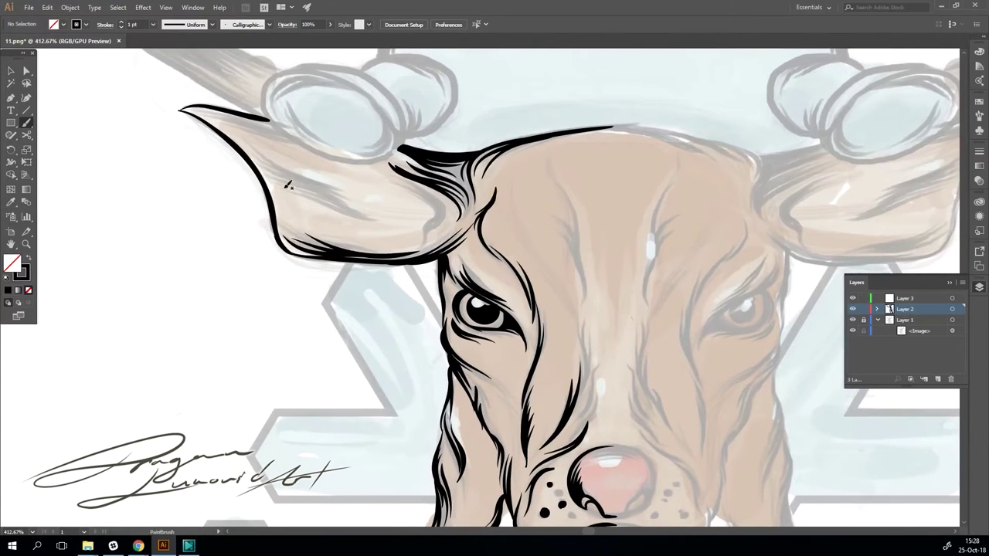
drag(324, 203, 418, 221)
scroll(417, 221, up, 2)
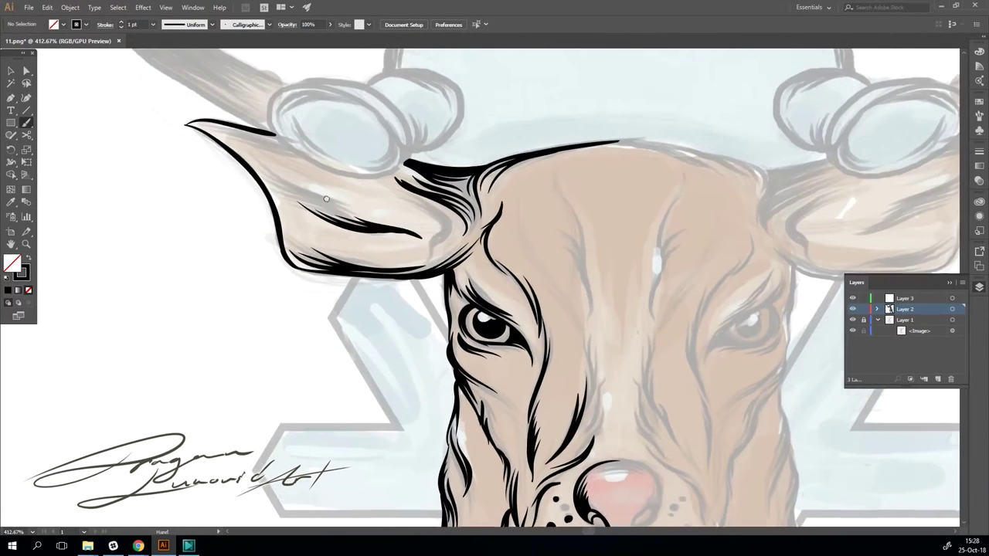
drag(185, 160, 406, 189)
Outline the oval above the ear and a second small oval beside it
drag(272, 164, 407, 193)
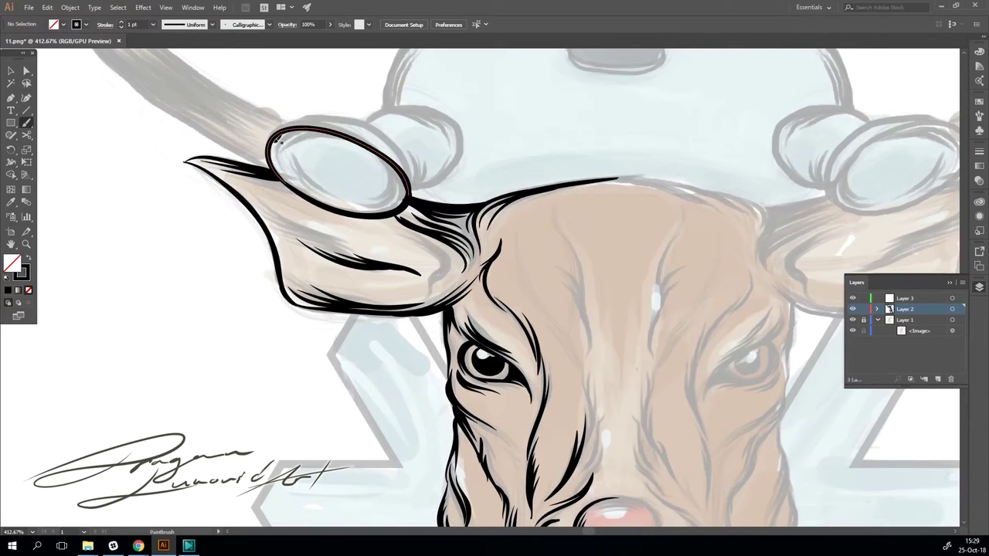
mouse_move(278, 165)
mouse_down()
mouse_move(383, 151)
mouse_move(410, 174)
mouse_up()
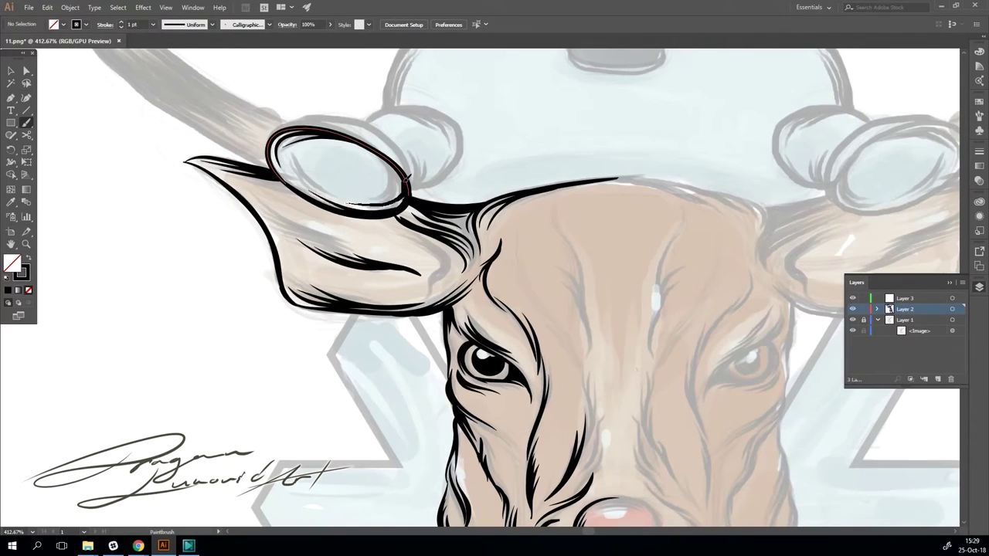
scroll(282, 359, down, 2)
mouse_move(270, 205)
mouse_down()
mouse_move(292, 187)
mouse_move(377, 235)
mouse_up()
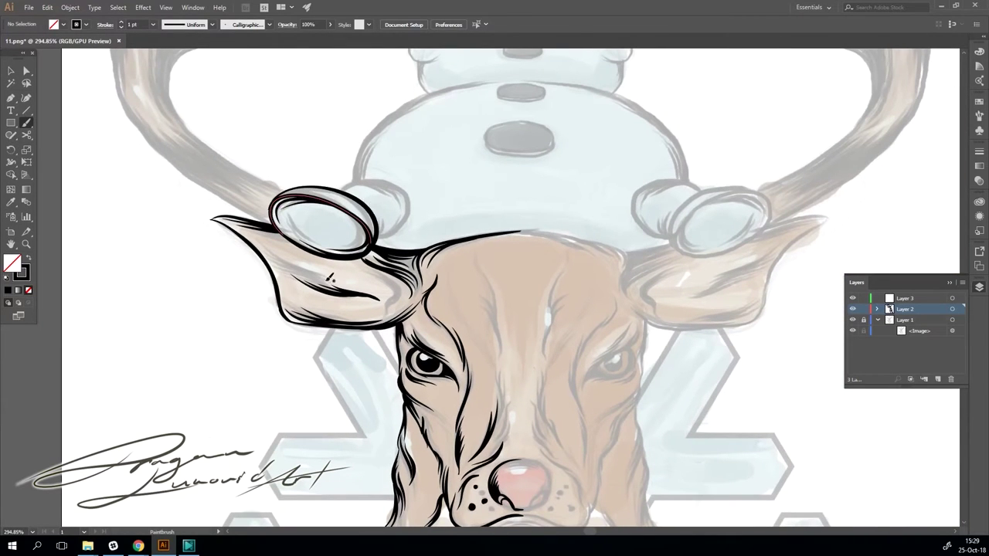
drag(347, 189, 379, 236)
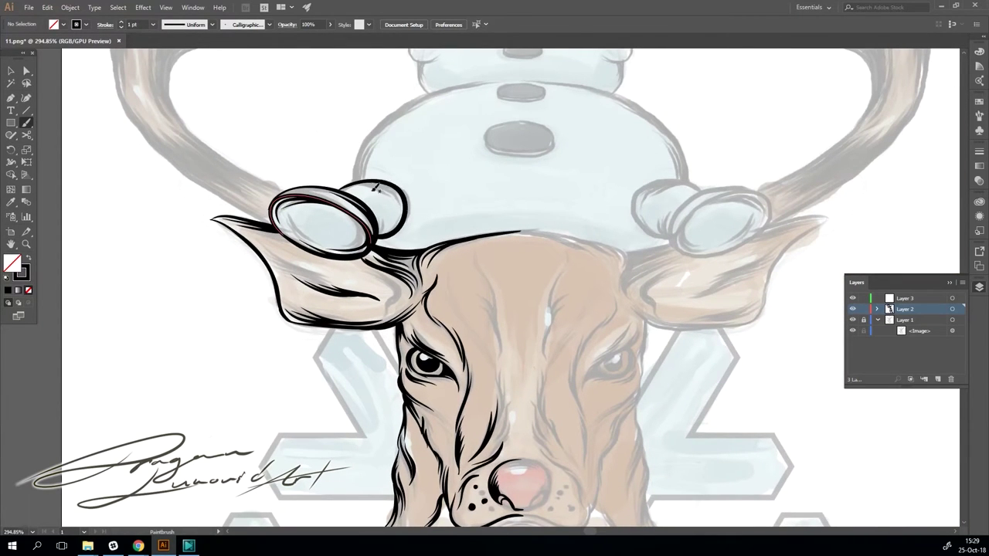
scroll(489, 189, up, 1)
scroll(419, 161, up, 1)
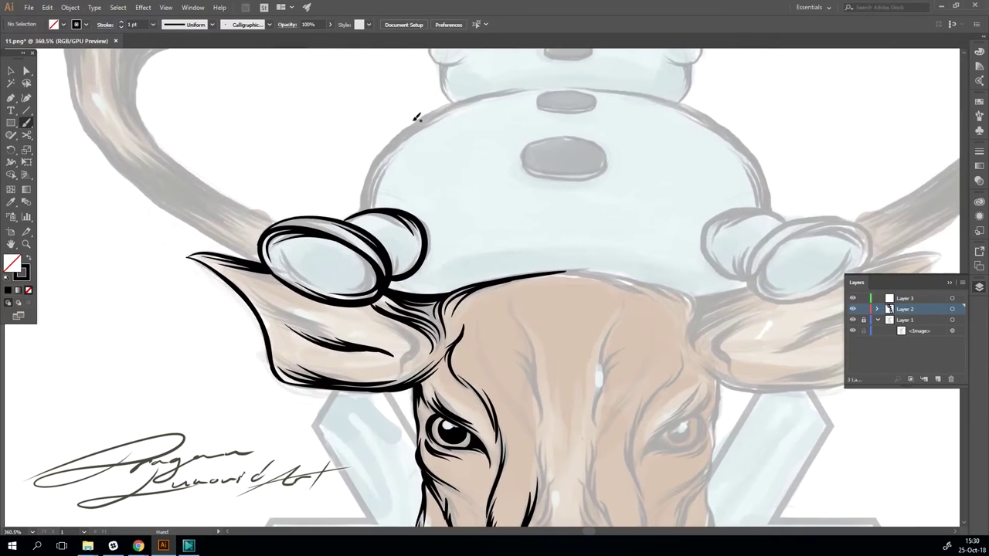
Ink the snowman body's left edge with a bold, thickened tapering stroke
drag(538, 86, 361, 210)
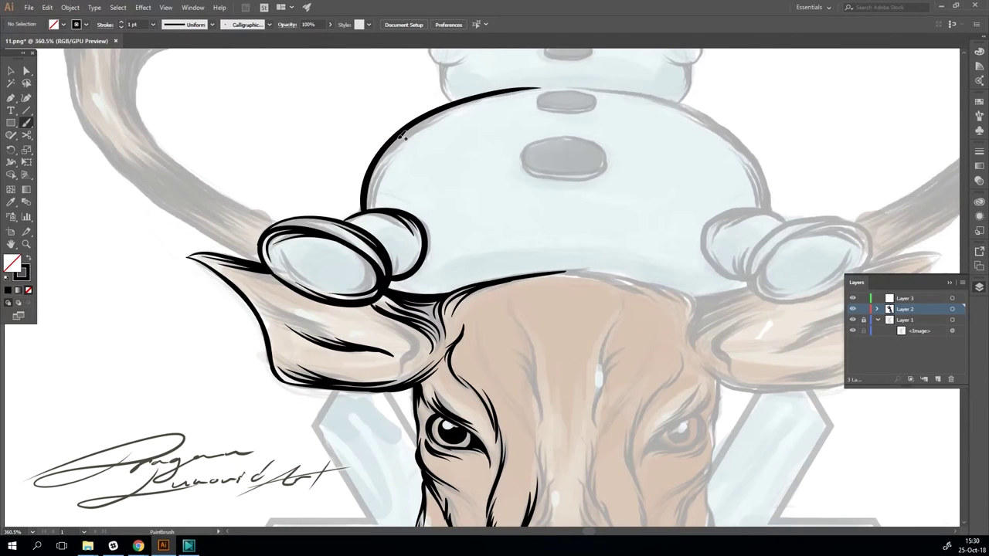
drag(456, 108, 369, 205)
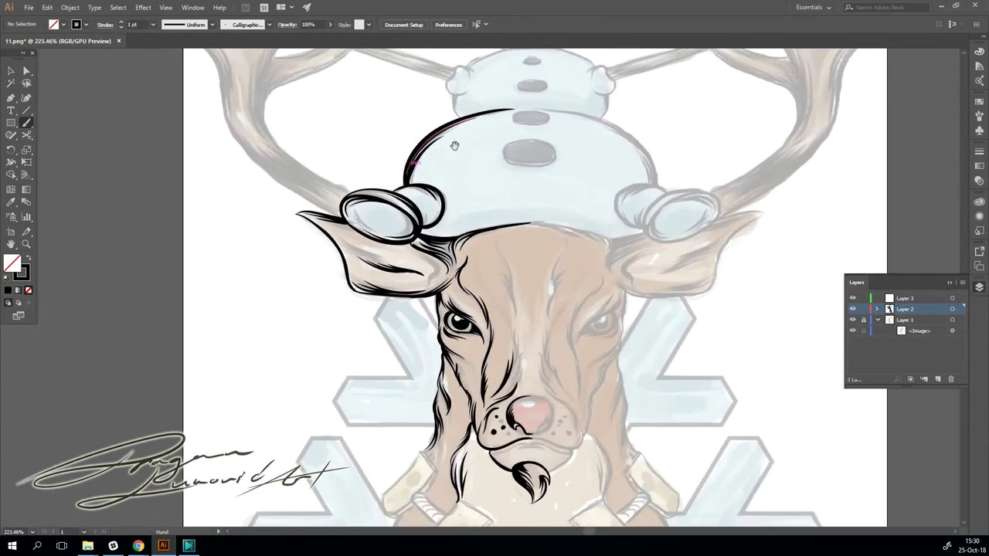
scroll(417, 154, down, 2)
scroll(431, 147, up, 3)
drag(432, 147, 398, 207)
scroll(398, 207, down, 2)
scroll(479, 278, up, 3)
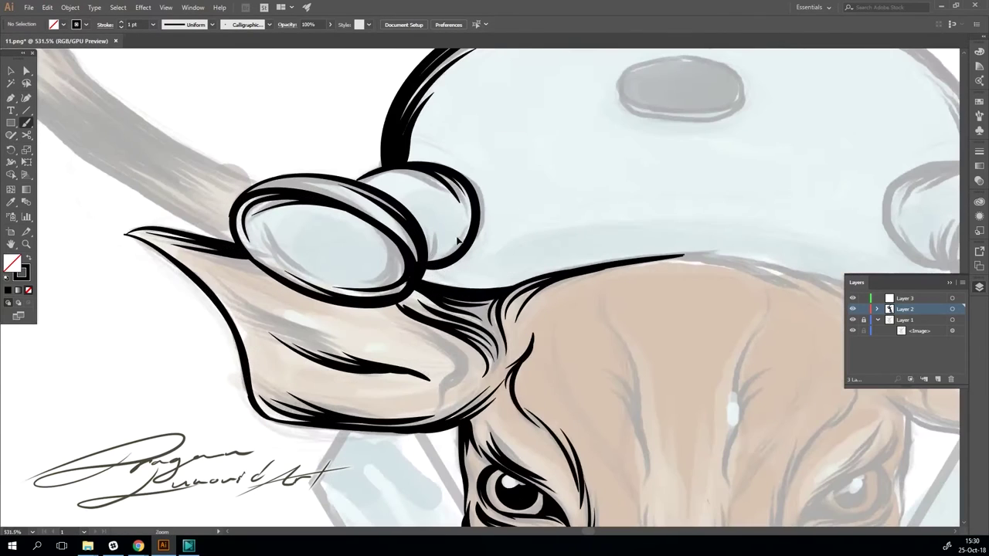
Add a short touch-up stroke to the outline and a small stroke on the deer's forehead
drag(448, 271, 494, 286)
scroll(463, 278, down, 3)
scroll(347, 351, up, 1)
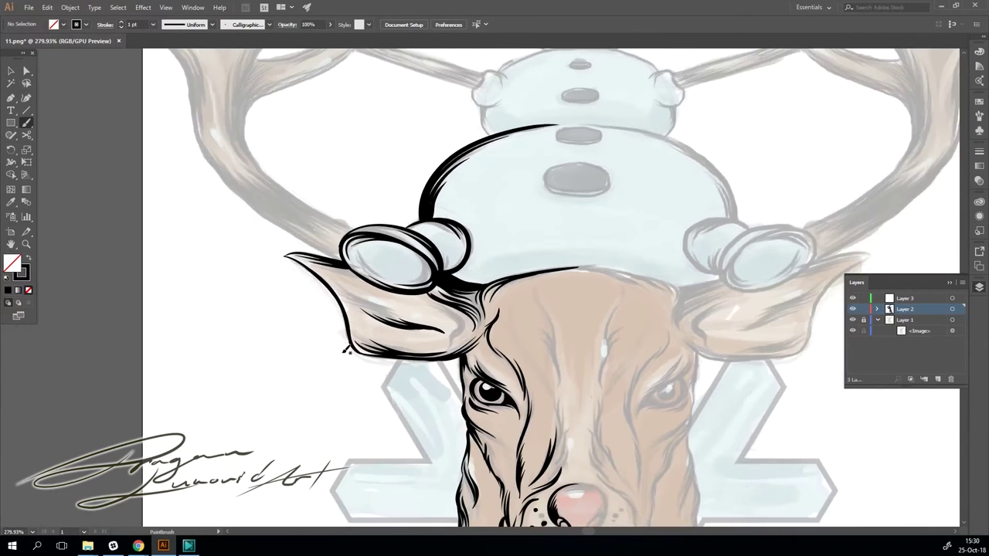
scroll(508, 284, up, 1)
scroll(417, 270, down, 1)
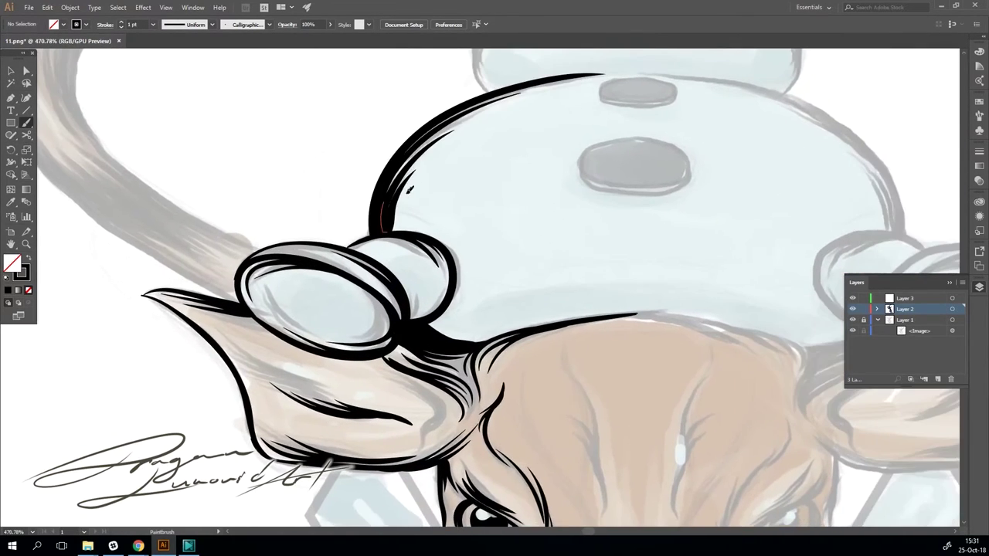
scroll(402, 254, down, 1)
scroll(394, 283, down, 1)
scroll(367, 340, up, 3)
mouse_move(477, 245)
mouse_down()
mouse_move(501, 309)
mouse_move(508, 390)
mouse_up()
scroll(488, 458, down, 2)
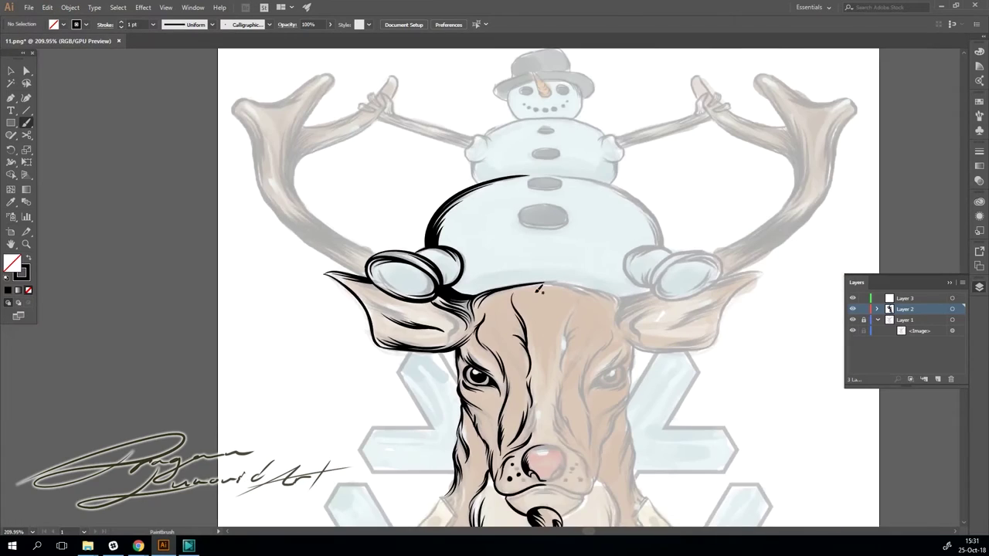
scroll(483, 328, up, 1)
scroll(495, 324, down, 1)
scroll(384, 275, up, 2)
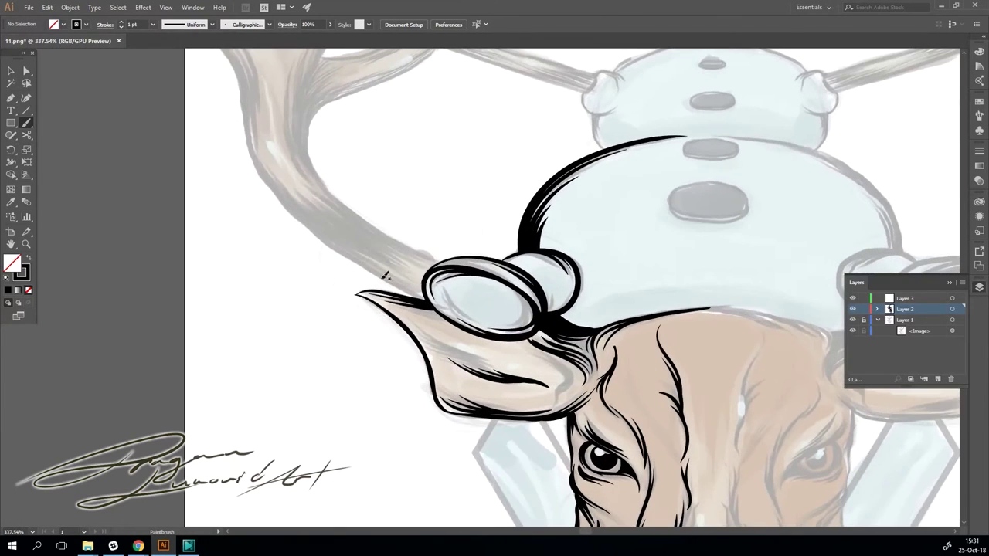
Ink the left antler's inner edge down to the ear, with hatch marks along it
drag(418, 65, 432, 259)
scroll(348, 157, up, 2)
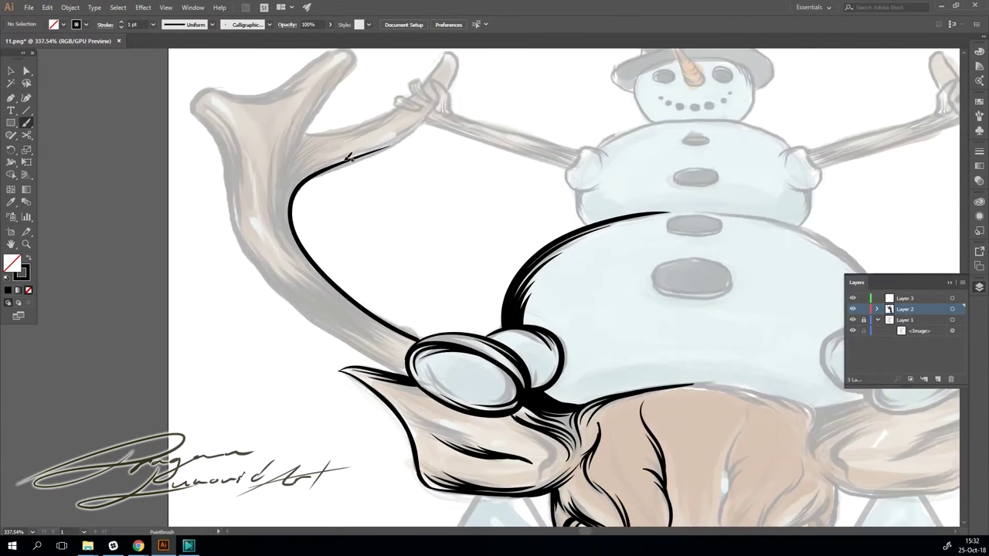
mouse_move(438, 104)
mouse_down()
mouse_move(332, 164)
mouse_move(296, 172)
mouse_up()
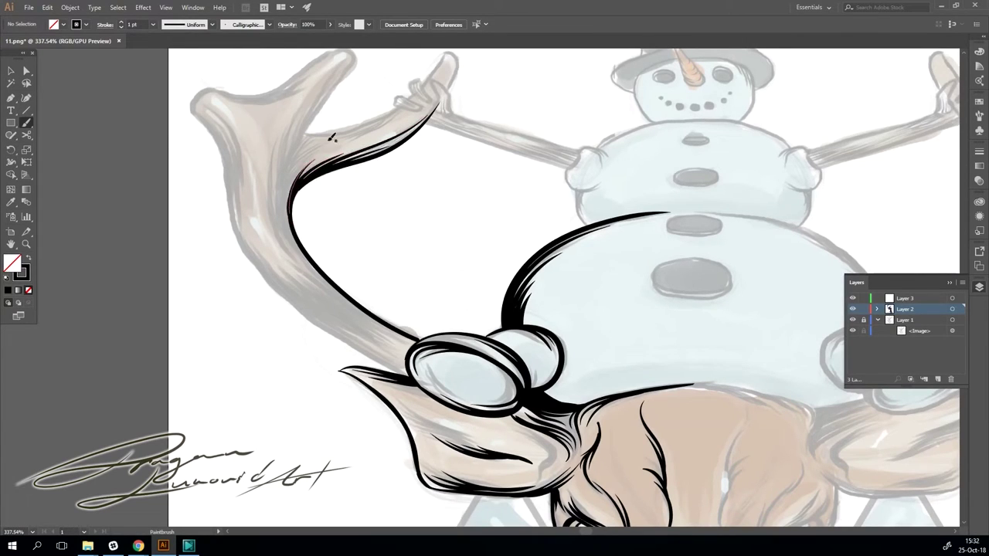
drag(330, 137, 283, 187)
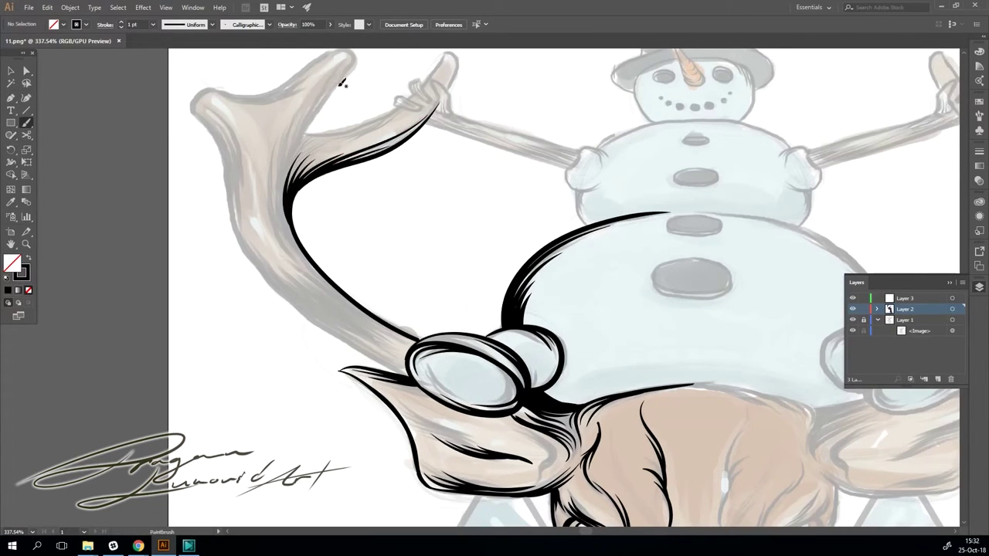
mouse_move(348, 71)
mouse_down()
mouse_move(284, 184)
mouse_move(348, 71)
mouse_up()
Draw a bold line along the antler's upper inner edge, then try a tip loop and undo it
drag(400, 105, 301, 135)
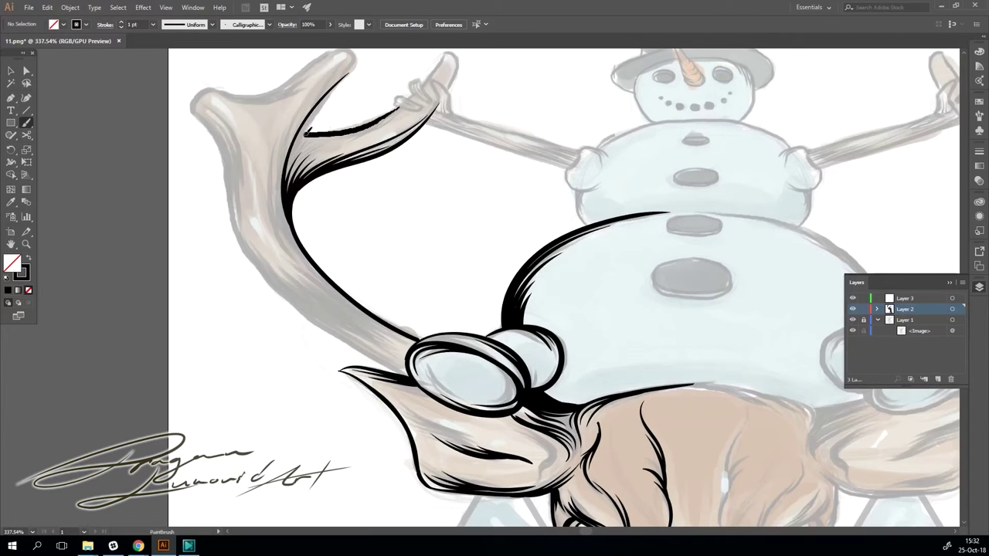
drag(397, 102, 303, 136)
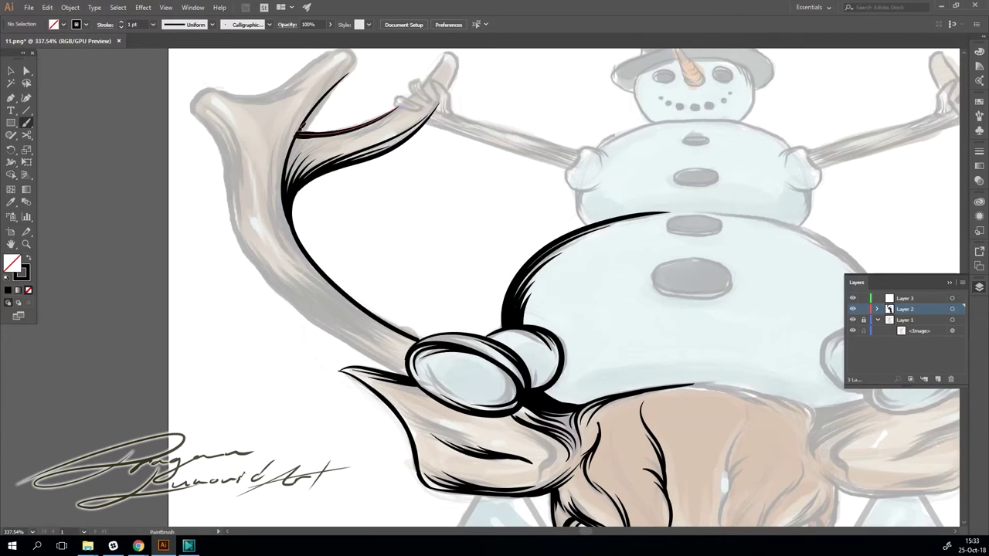
drag(397, 107, 301, 135)
scroll(392, 145, down, 2)
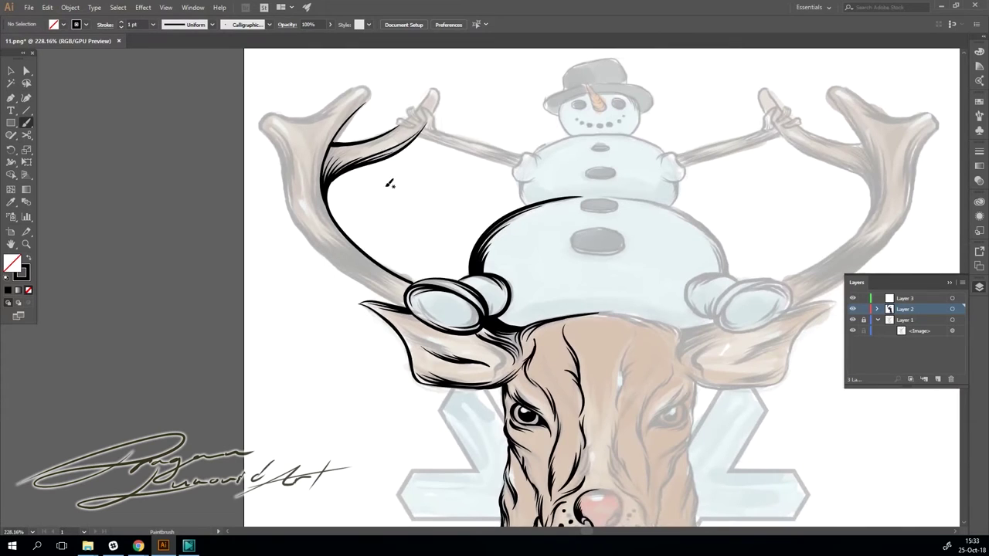
scroll(381, 169, down, 2)
scroll(381, 169, up, 1)
scroll(355, 216, up, 3)
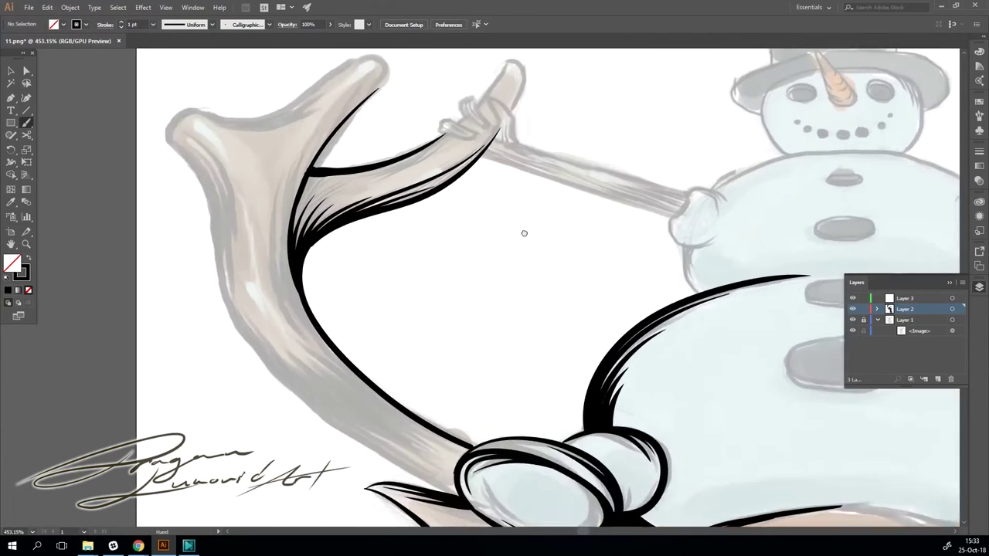
drag(341, 226, 392, 231)
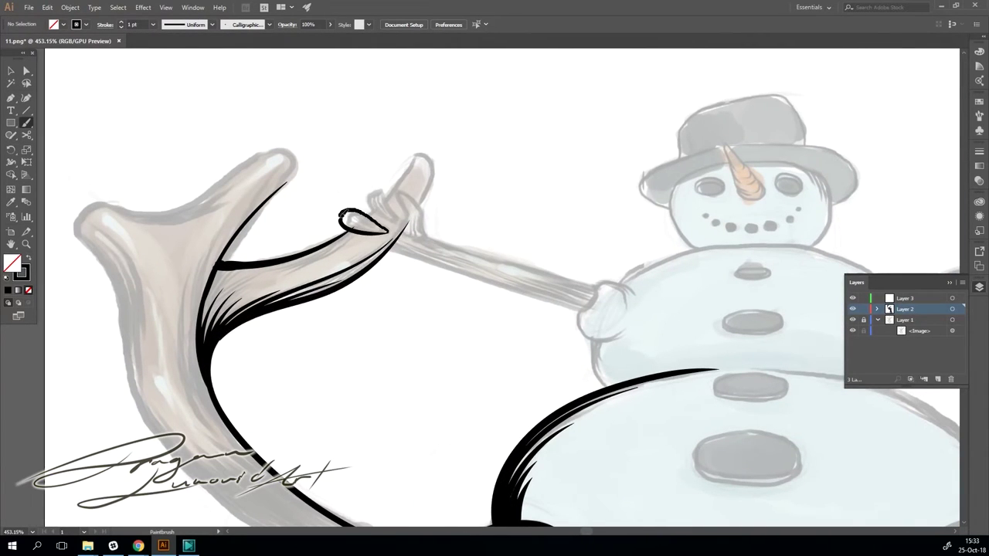
drag(369, 187, 401, 222)
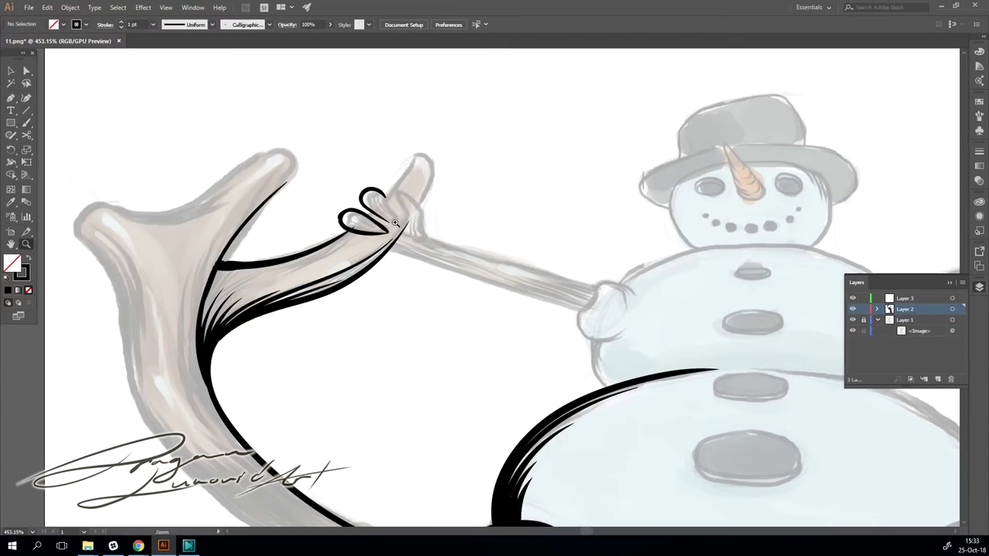
key(ctrl+z)
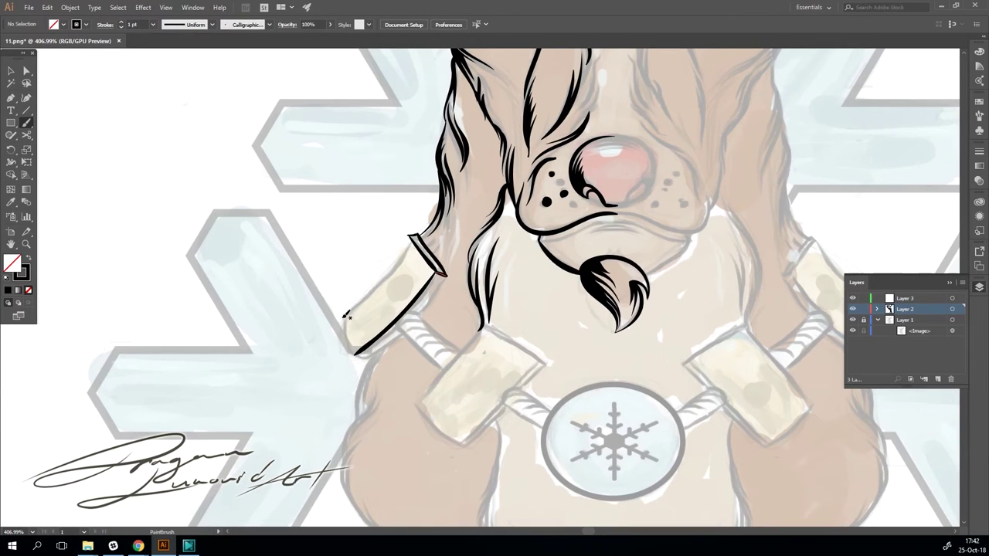
Extend and thicken the left neck outline down to the bottom of the chest
drag(426, 334, 418, 310)
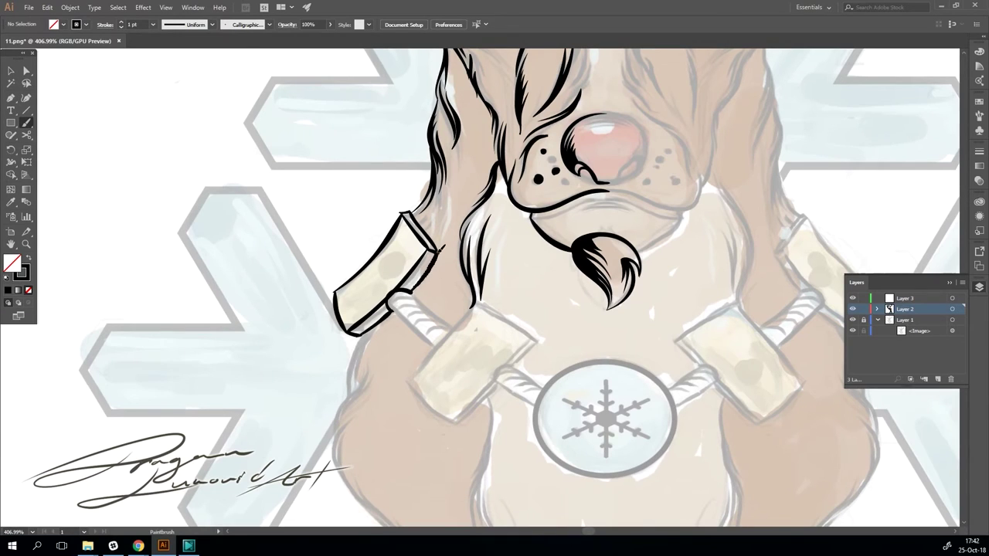
scroll(388, 331, down, 1)
scroll(379, 284, down, 2)
drag(299, 349, 317, 309)
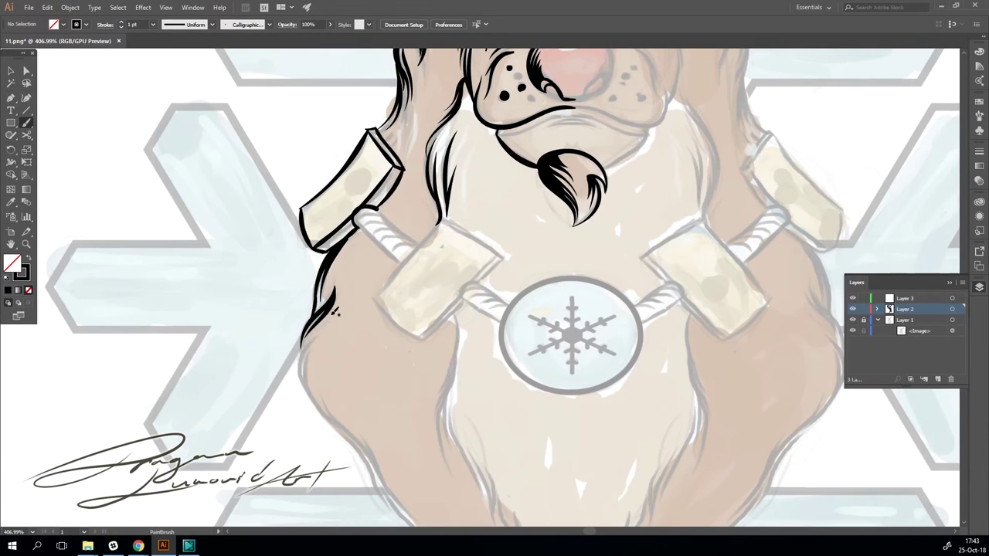
scroll(370, 450, down, 2)
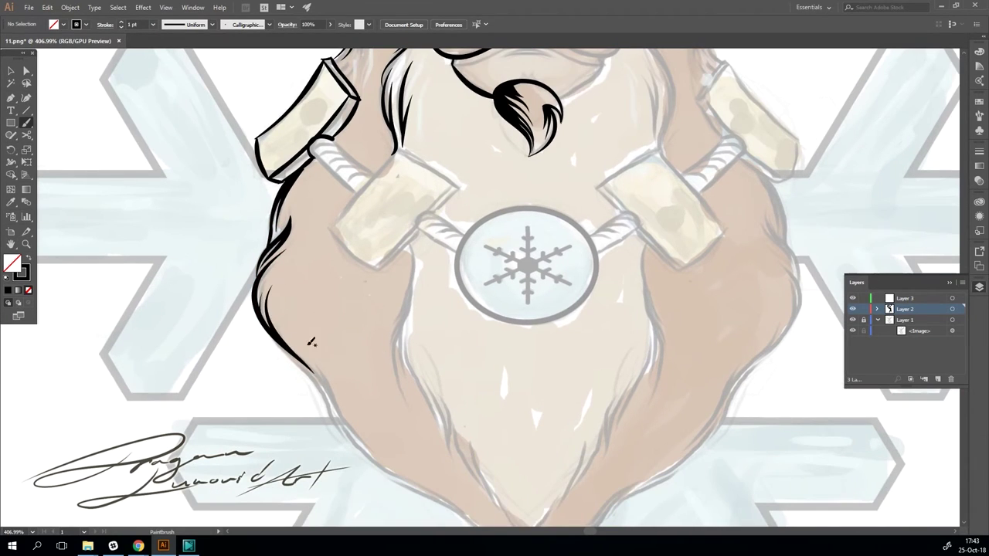
drag(331, 383, 340, 421)
scroll(294, 328, down, 2)
drag(309, 351, 391, 422)
scroll(313, 318, down, 2)
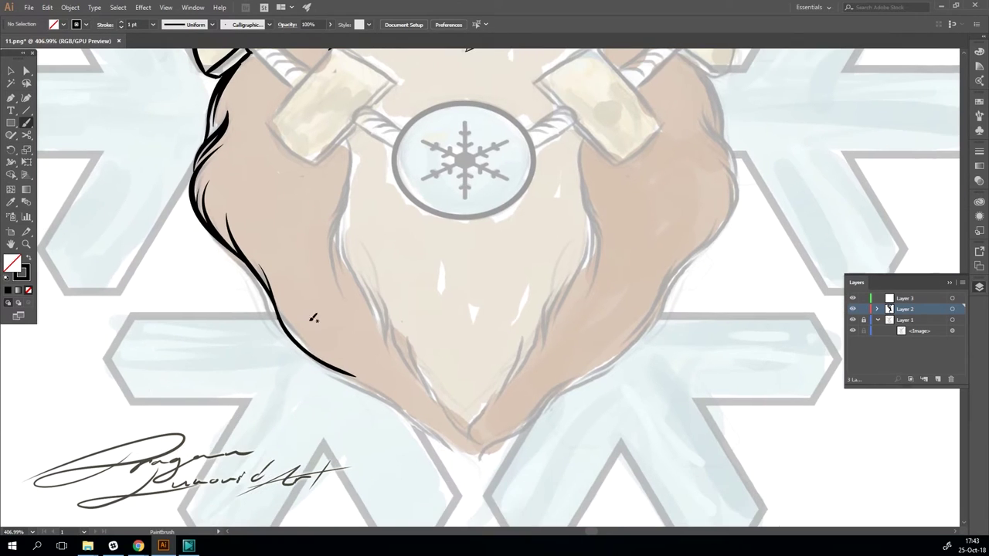
drag(288, 310, 386, 397)
scroll(291, 310, down, 2)
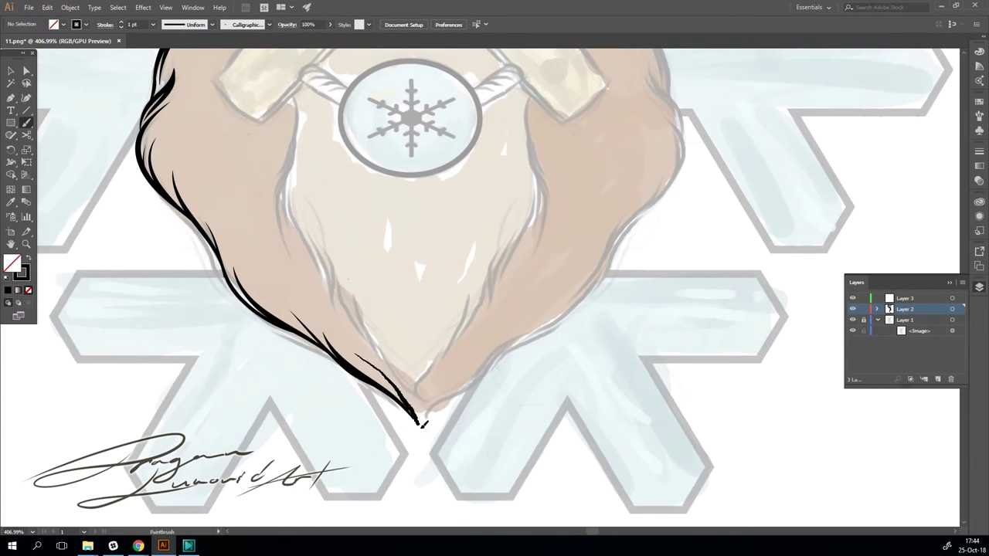
scroll(417, 423, down, 4)
scroll(304, 237, up, 2)
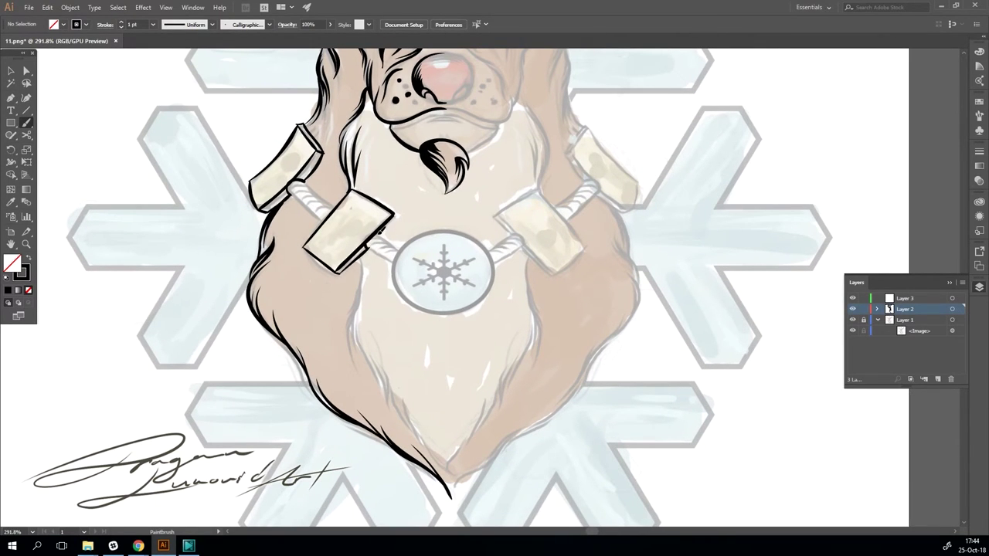
Add two short strokes to the deer's chest fur
mouse_move(360, 242)
mouse_down()
mouse_move(308, 224)
mouse_move(376, 296)
mouse_up()
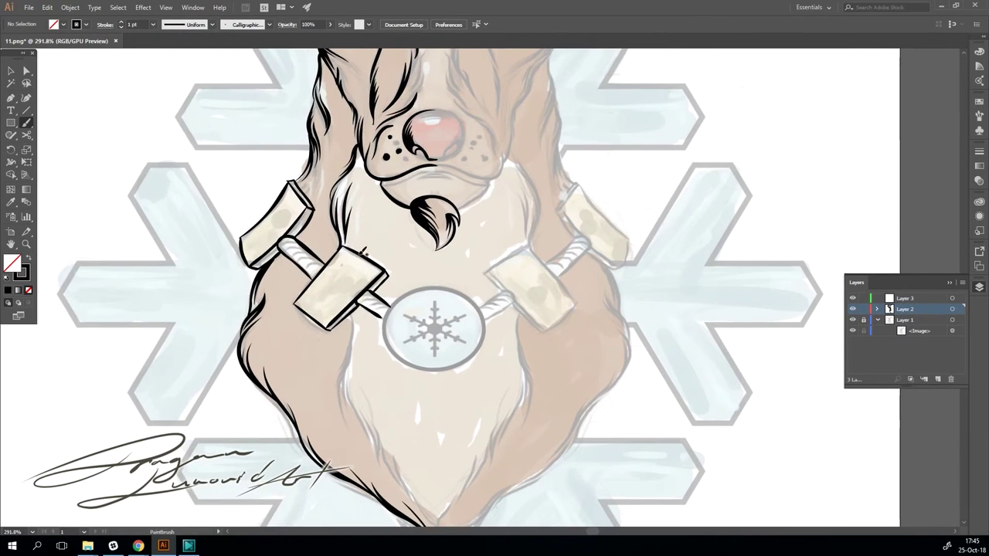
drag(326, 269, 258, 246)
scroll(307, 289, up, 1)
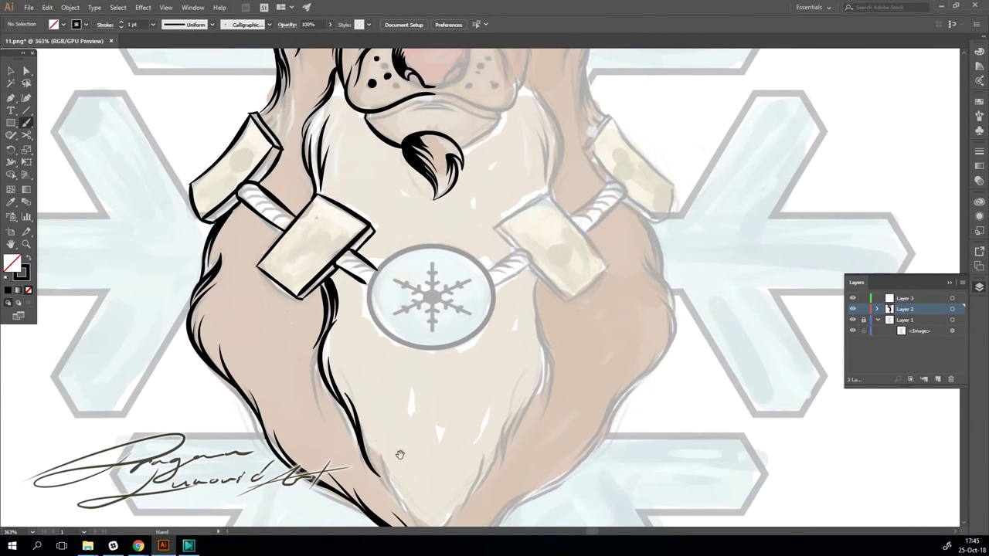
drag(400, 454, 346, 377)
drag(340, 411, 365, 454)
scroll(333, 338, down, 3)
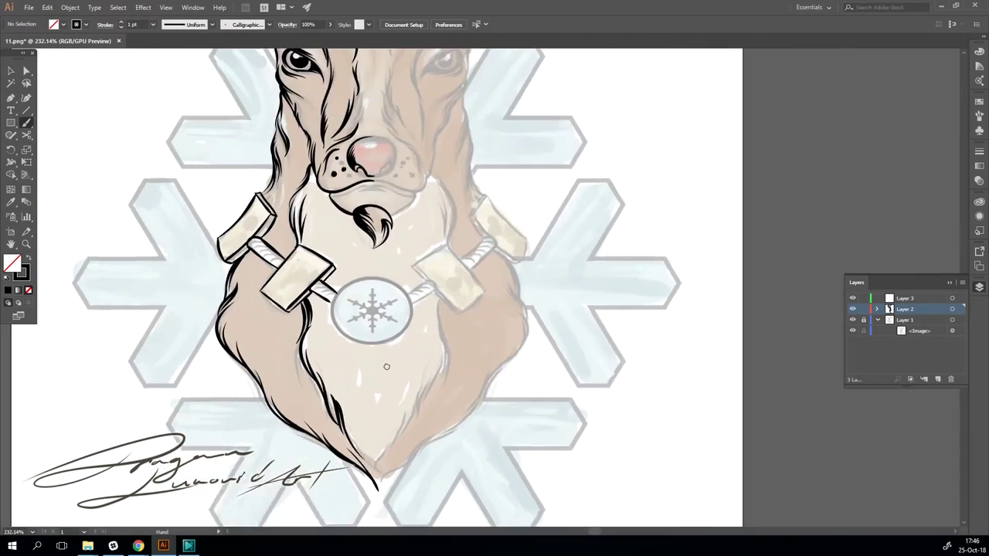
scroll(333, 338, down, 2)
Reflect a copy of the left-half linework and align it with the deer's right side
click(951, 309)
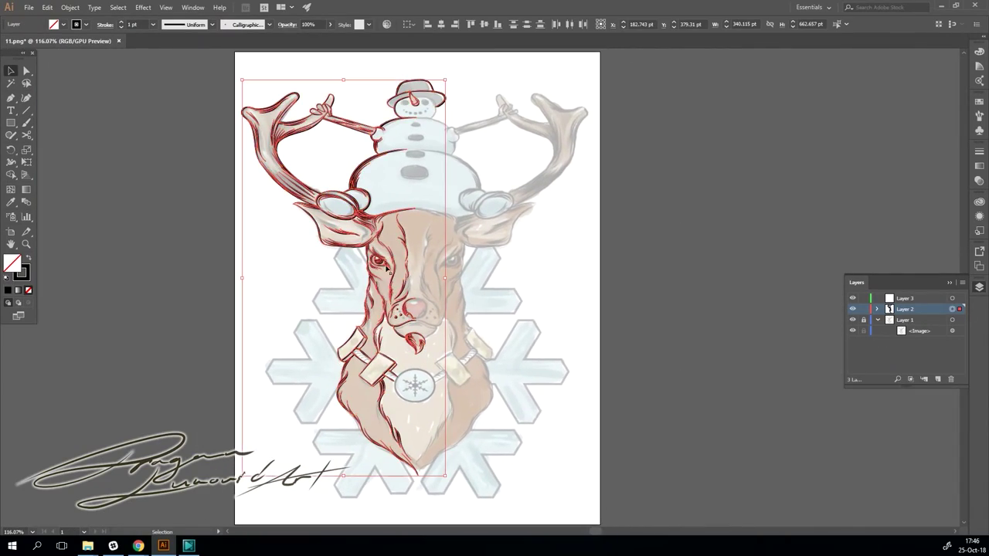
drag(340, 278, 463, 278)
click(70, 7)
click(232, 55)
click(492, 337)
scroll(607, 281, up, 5)
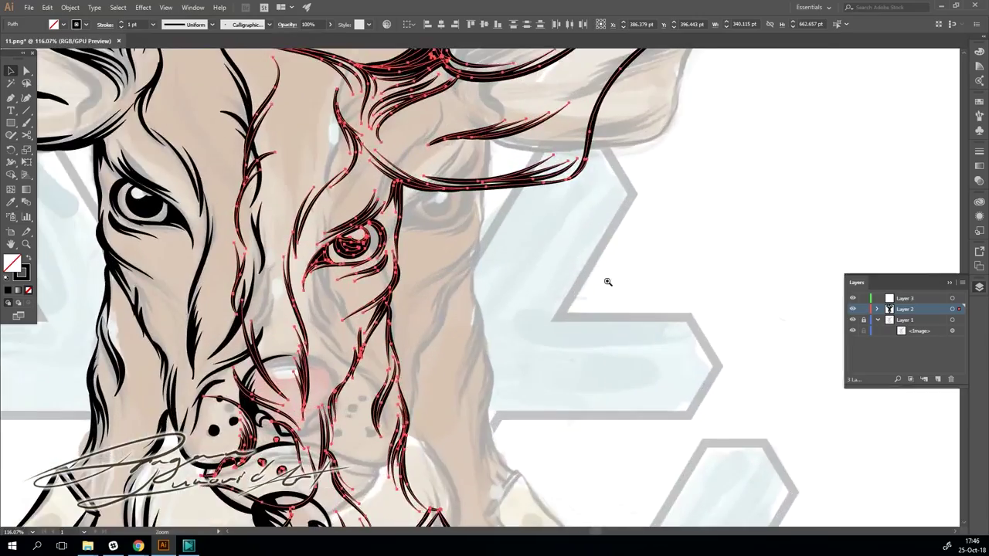
drag(607, 280, 441, 209)
scroll(523, 335, up, 2)
click(581, 323)
scroll(742, 267, down, 5)
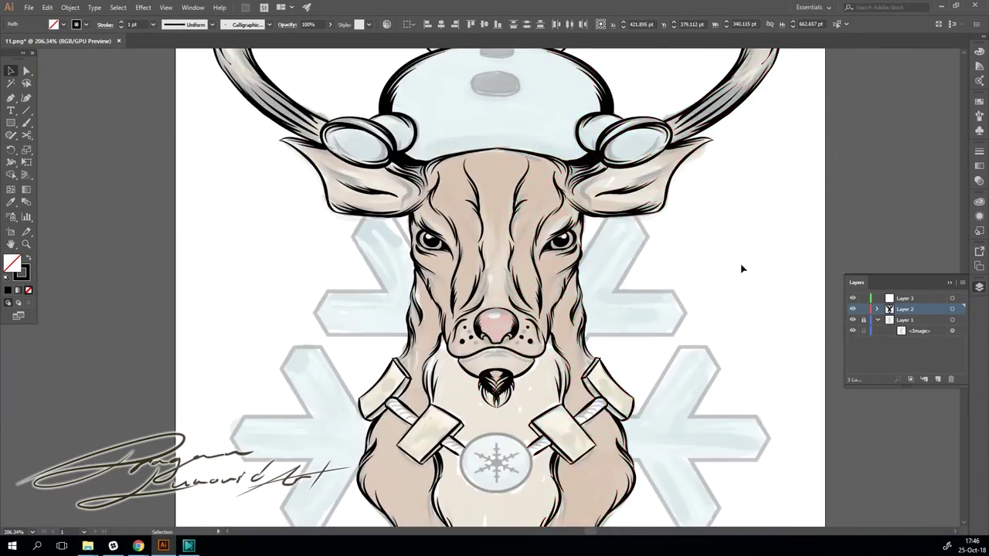
scroll(742, 267, down, 1)
scroll(443, 198, up, 1)
scroll(443, 197, up, 4)
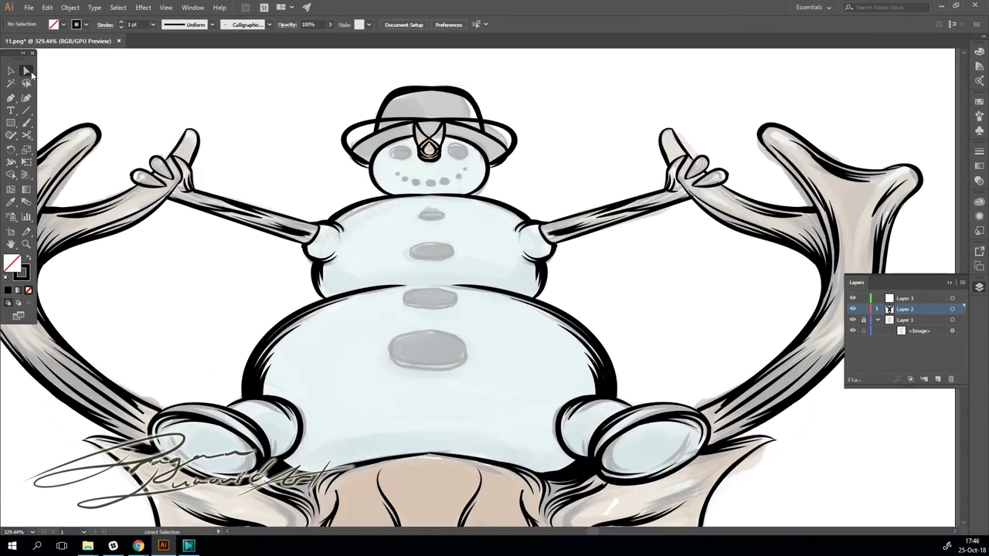
Adjust anchor points on the snowman's hat brim and carrot nose
drag(341, 143, 351, 143)
drag(515, 143, 508, 151)
drag(425, 150, 429, 148)
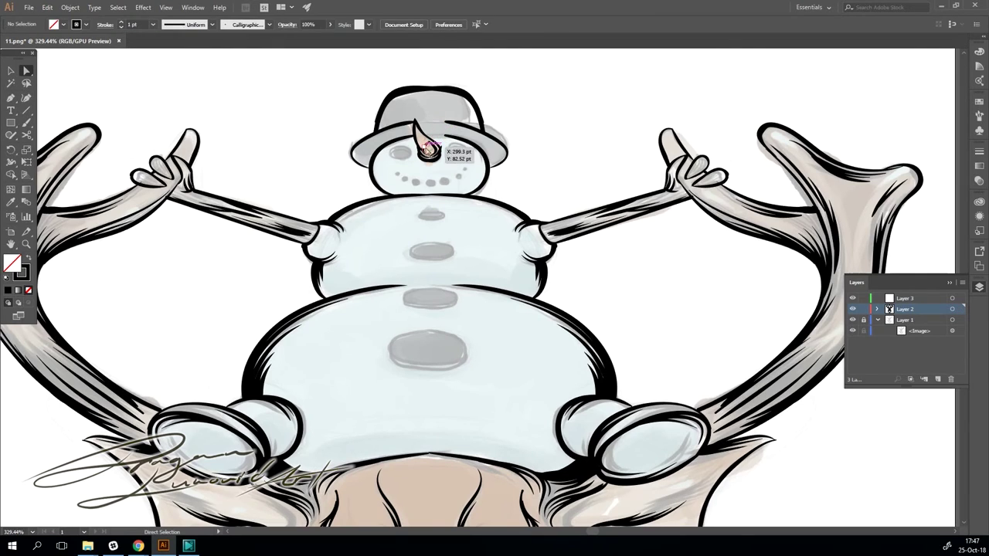
scroll(518, 404, down, 8)
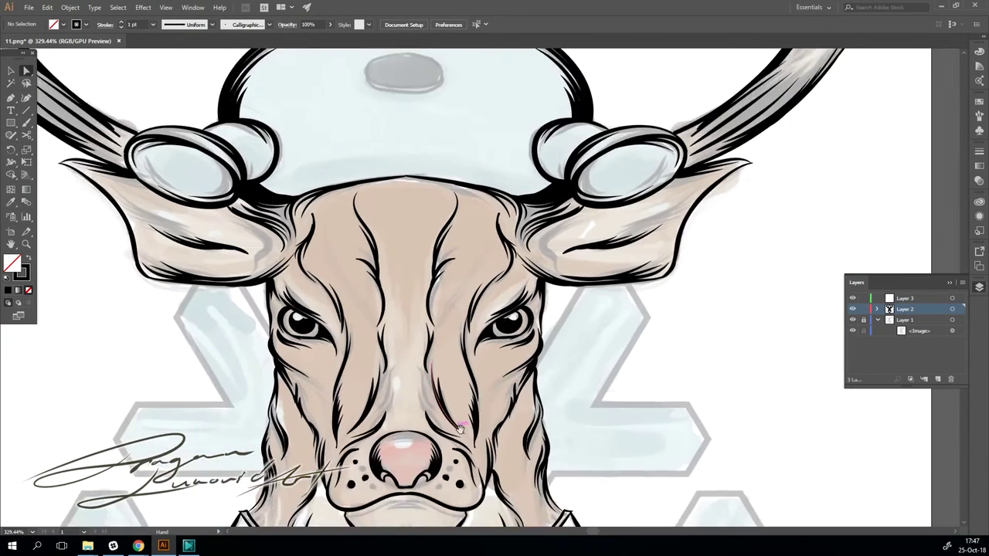
scroll(463, 417, down, 3)
Adjust points on the deer's chin and beard tip, then hide the colour reference layer
click(404, 421)
click(384, 447)
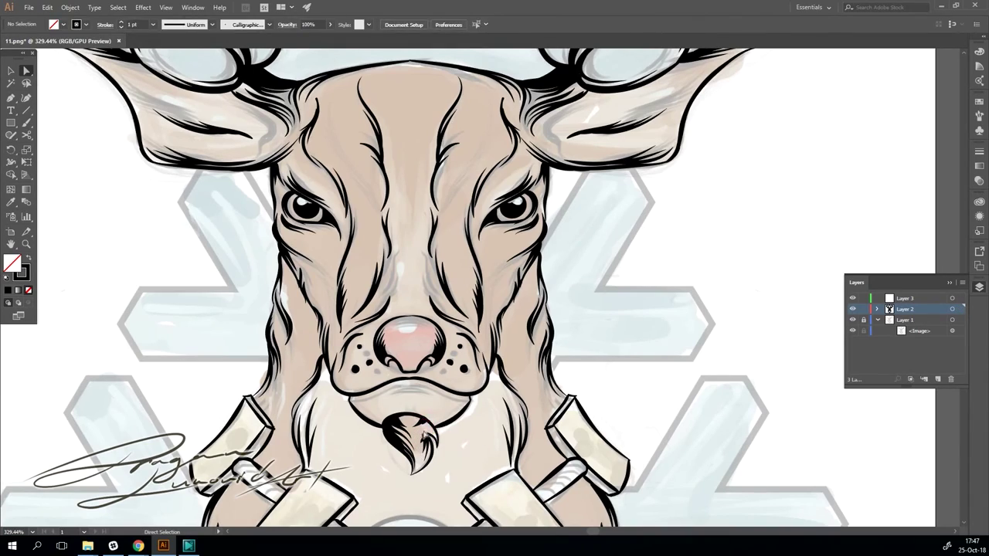
scroll(414, 437, down, 3)
scroll(564, 415, up, 4)
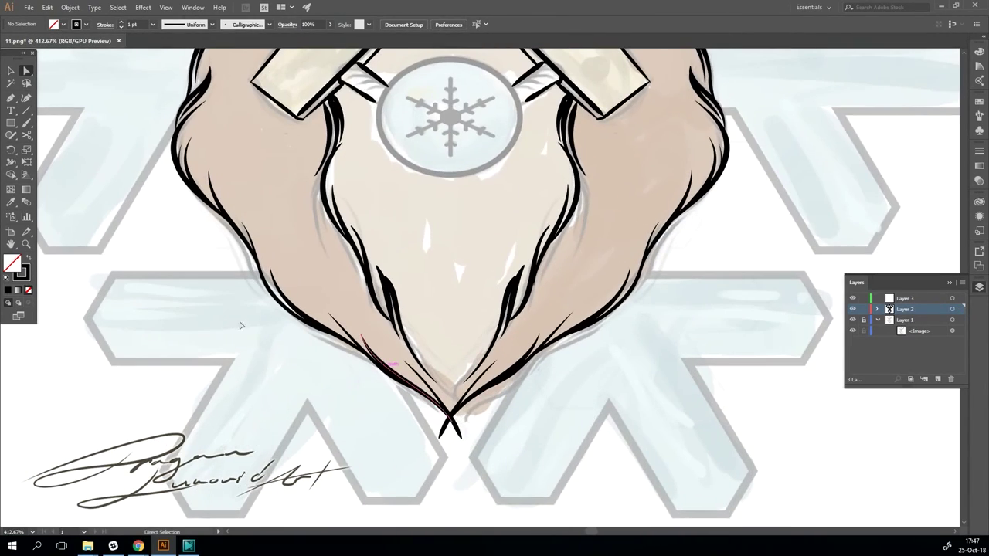
click(454, 417)
scroll(546, 306, down, 3)
scroll(556, 332, down, 3)
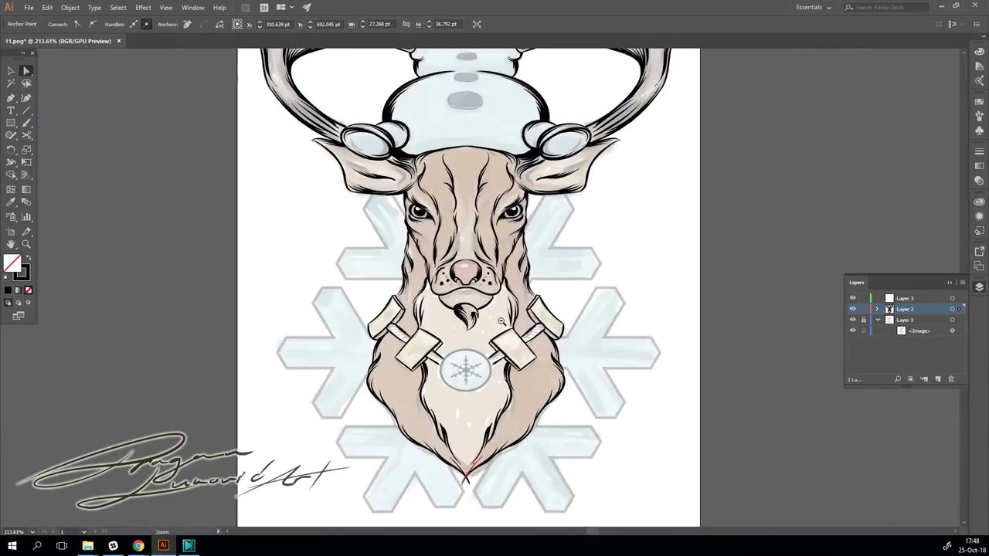
scroll(569, 358, down, 1)
click(852, 320)
Show the colour reference again and draw an ellipse around the snowflake medallion
click(853, 320)
scroll(482, 475, up, 2)
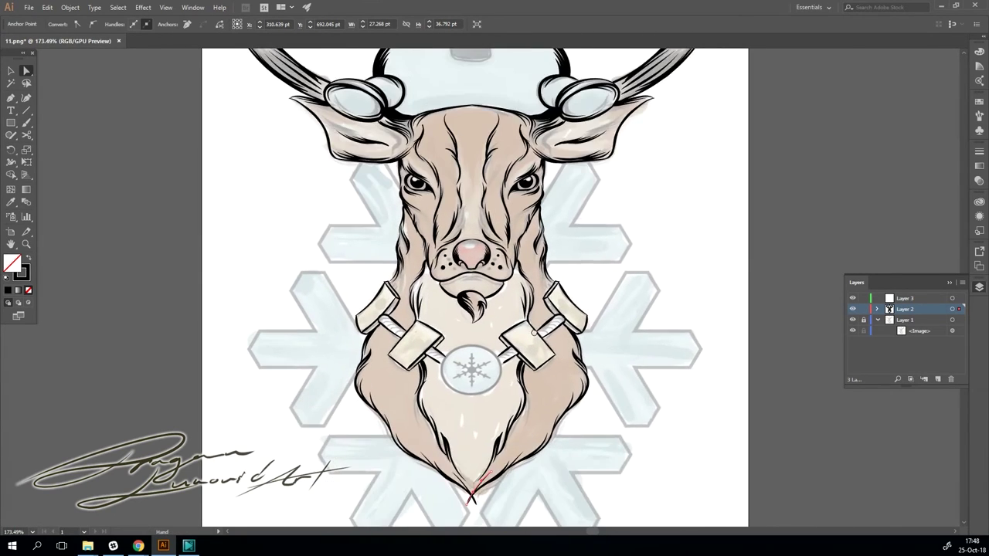
scroll(483, 476, up, 2)
drag(10, 122, 46, 146)
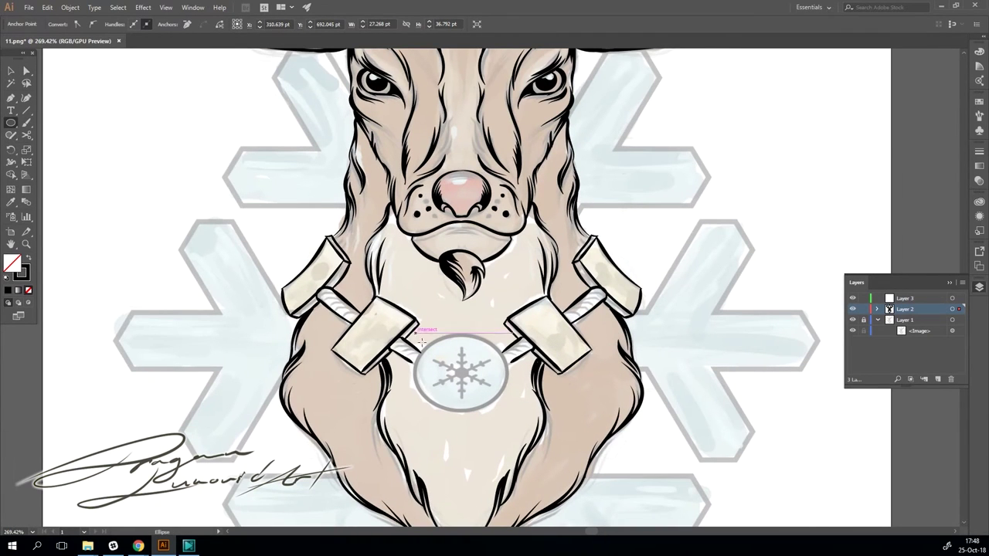
drag(415, 334, 505, 410)
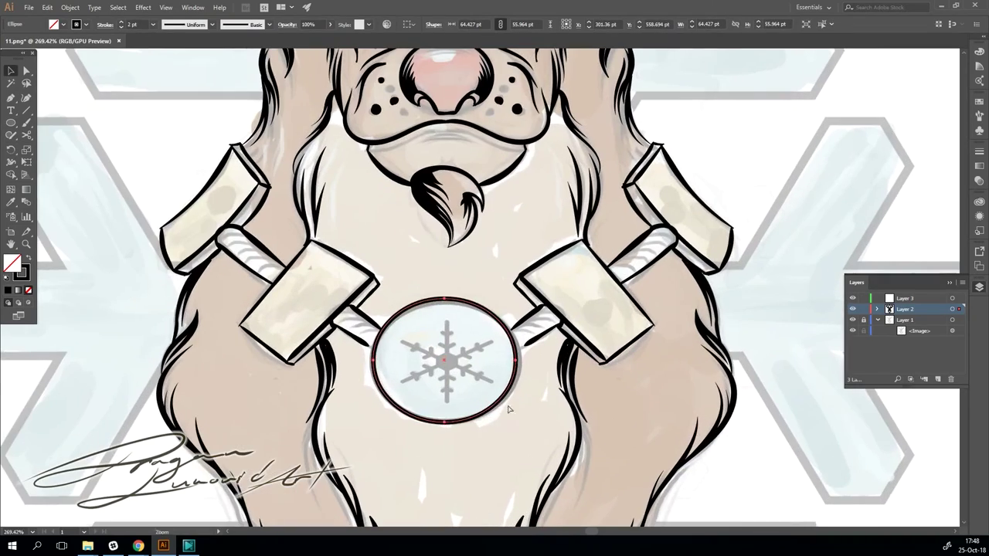
key(v)
key(ctrl+shift+a)
Brush a short ink stroke under the snowman's middle button
scroll(589, 335, down, 2)
scroll(589, 335, down, 2)
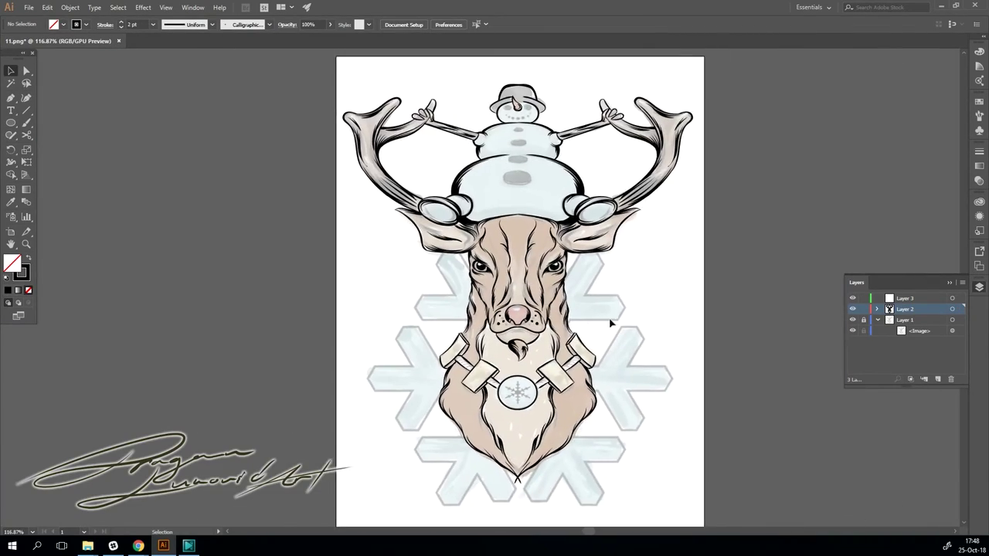
scroll(394, 246, up, 3)
key(r)
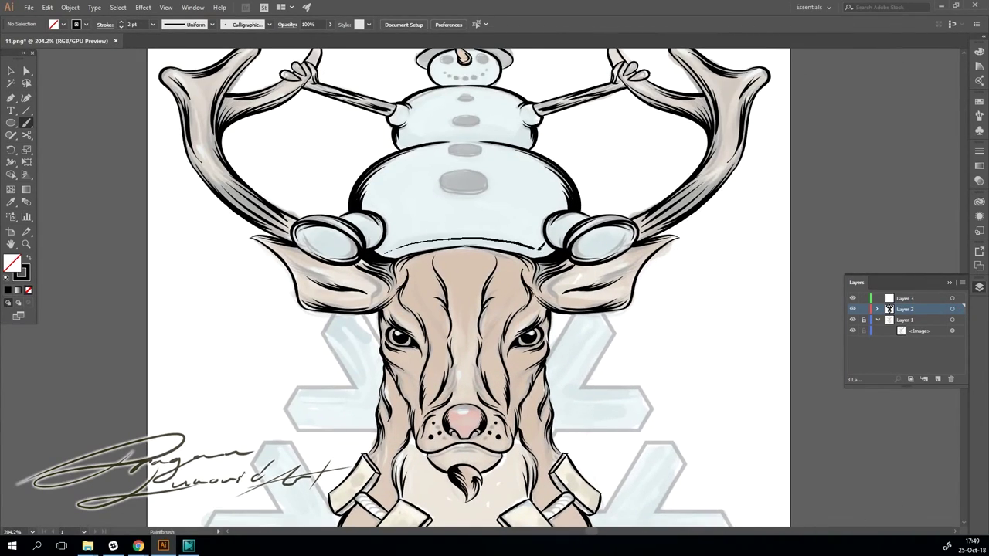
scroll(495, 237, up, 1)
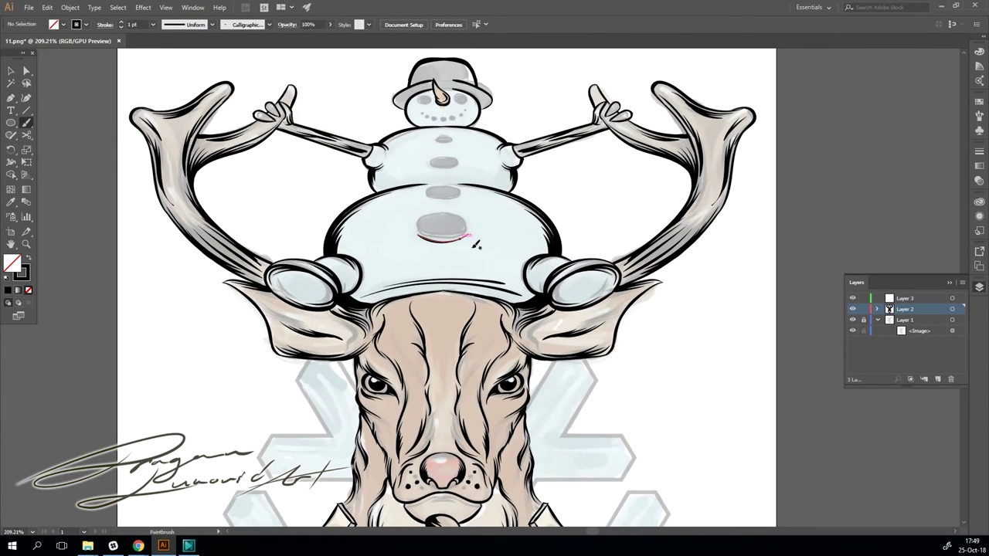
drag(476, 245, 473, 243)
scroll(473, 243, up, 1)
scroll(444, 234, up, 1)
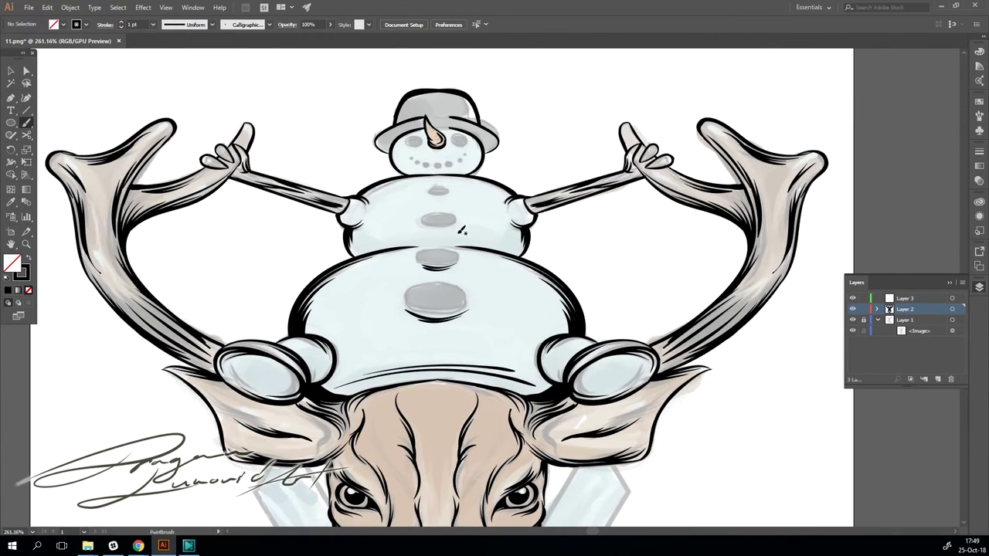
scroll(497, 248, down, 3)
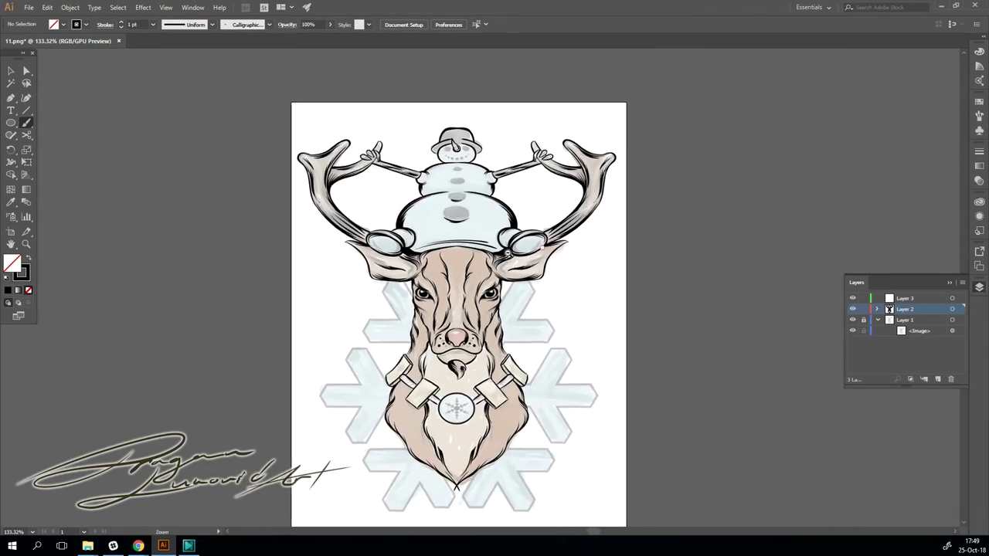
scroll(417, 278, up, 2)
Paint two short ink strokes on the right collar bead
scroll(418, 278, down, 3)
scroll(412, 272, up, 1)
scroll(412, 272, down, 1)
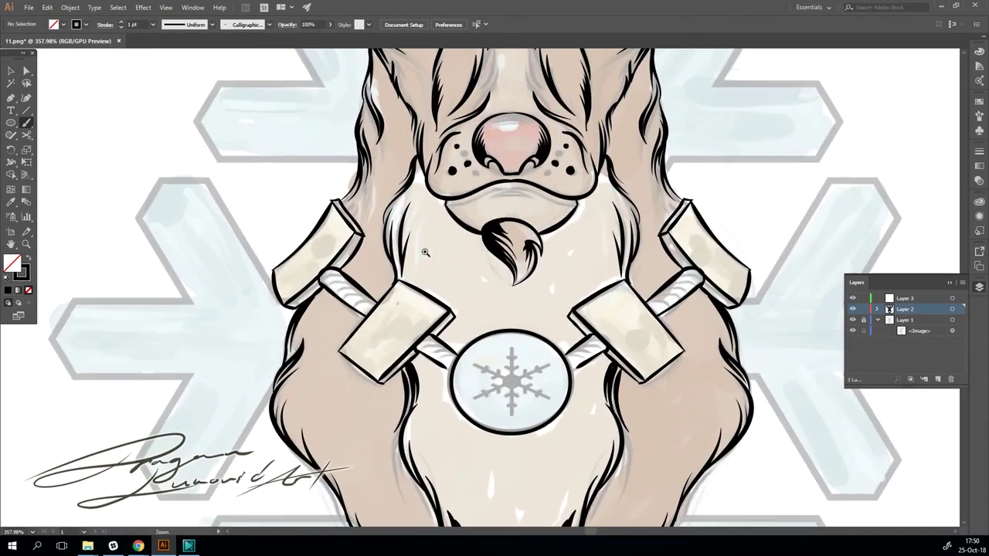
scroll(412, 273, down, 1)
scroll(413, 265, up, 3)
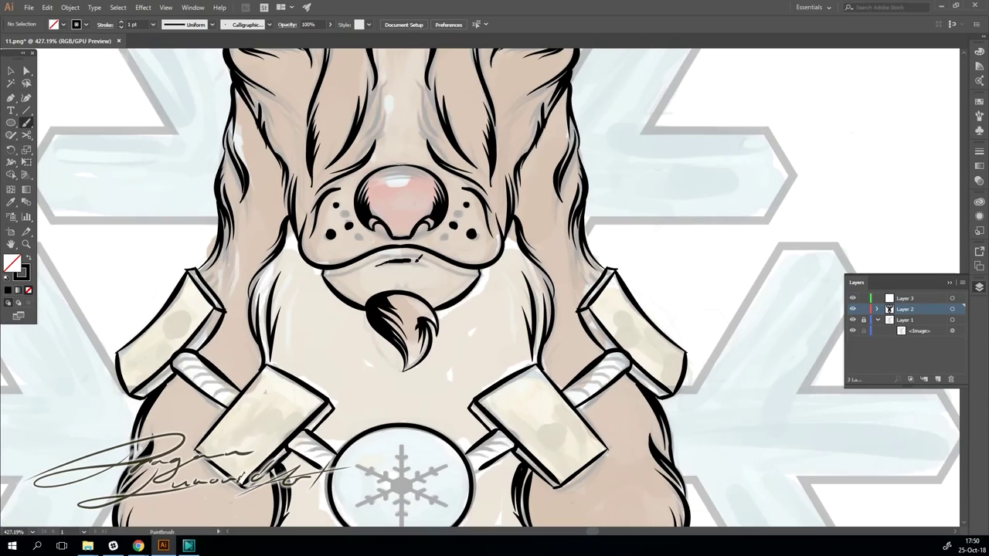
scroll(473, 272, down, 3)
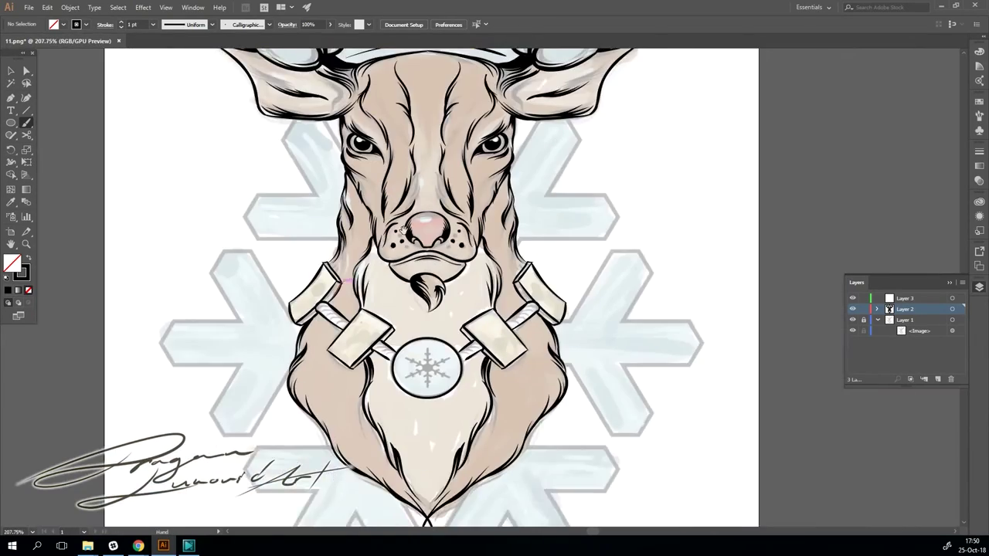
scroll(472, 278, down, 1)
scroll(479, 293, up, 2)
scroll(485, 303, up, 1)
scroll(444, 340, up, 3)
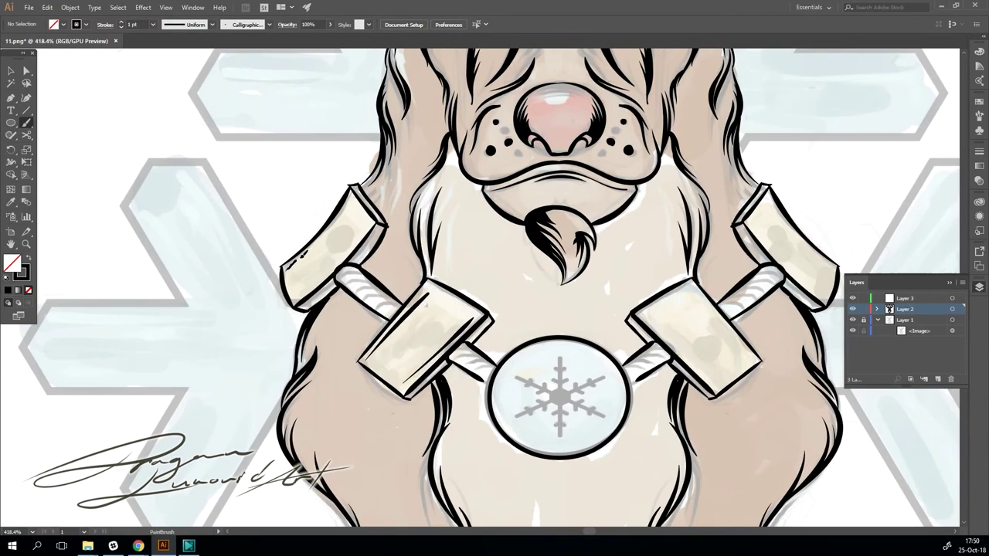
drag(602, 286, 468, 247)
drag(510, 276, 540, 304)
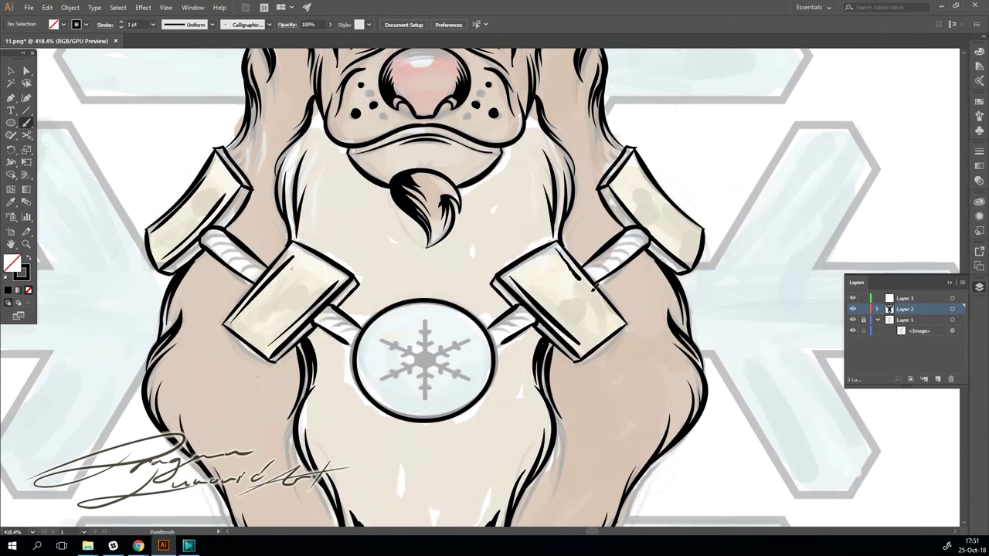
Pan and zoom along the collar to inspect the beads
drag(595, 286, 518, 309)
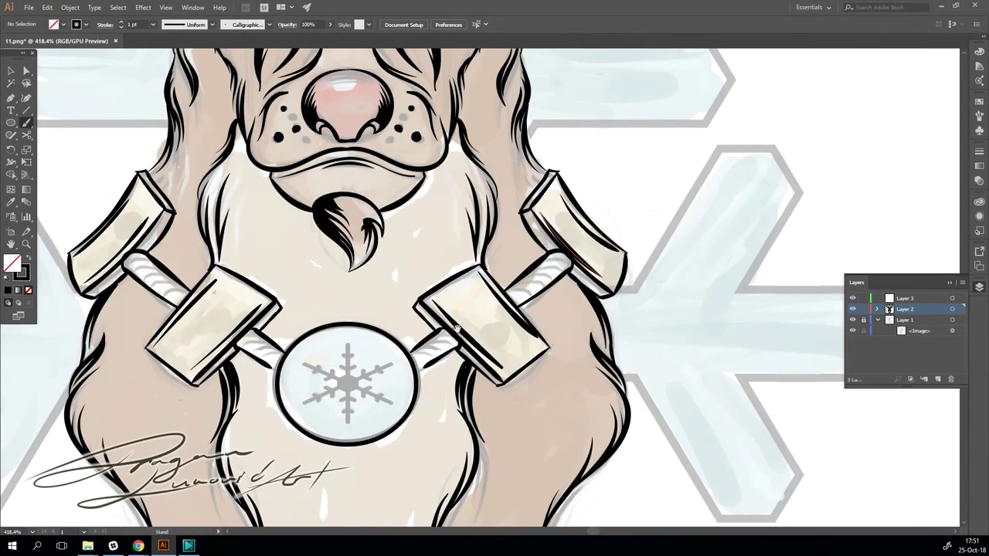
scroll(456, 329, down, 3)
scroll(255, 236, up, 4)
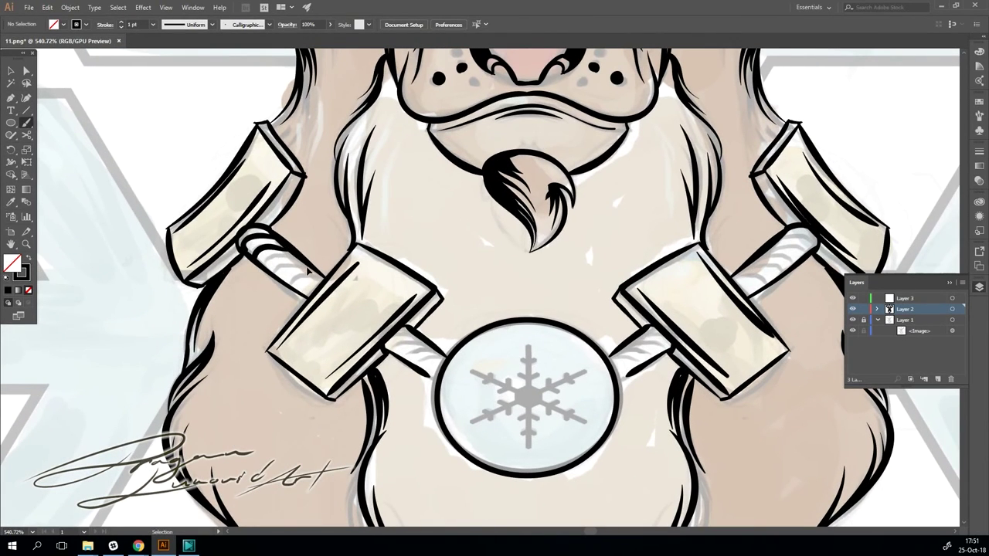
drag(455, 342, 397, 299)
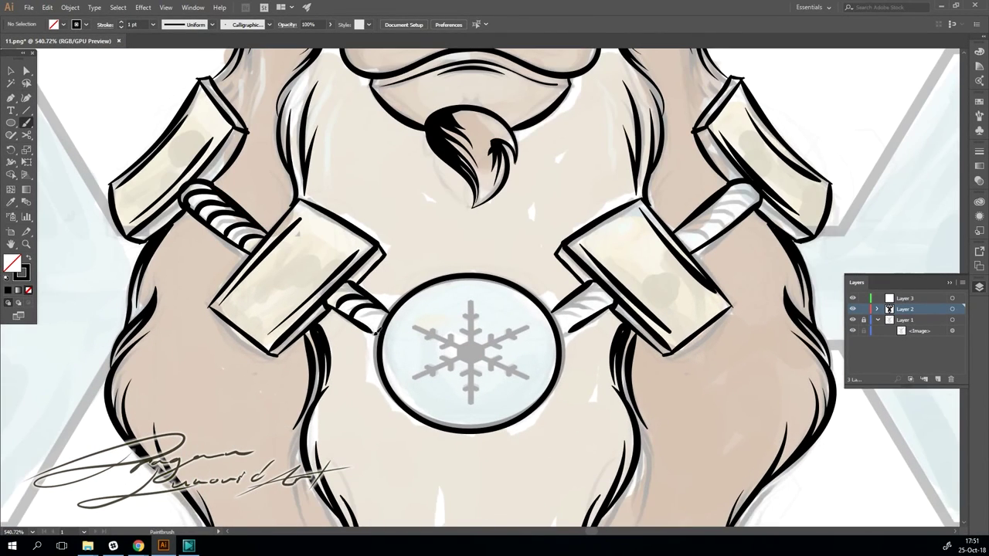
scroll(376, 330, down, 2)
scroll(403, 295, up, 2)
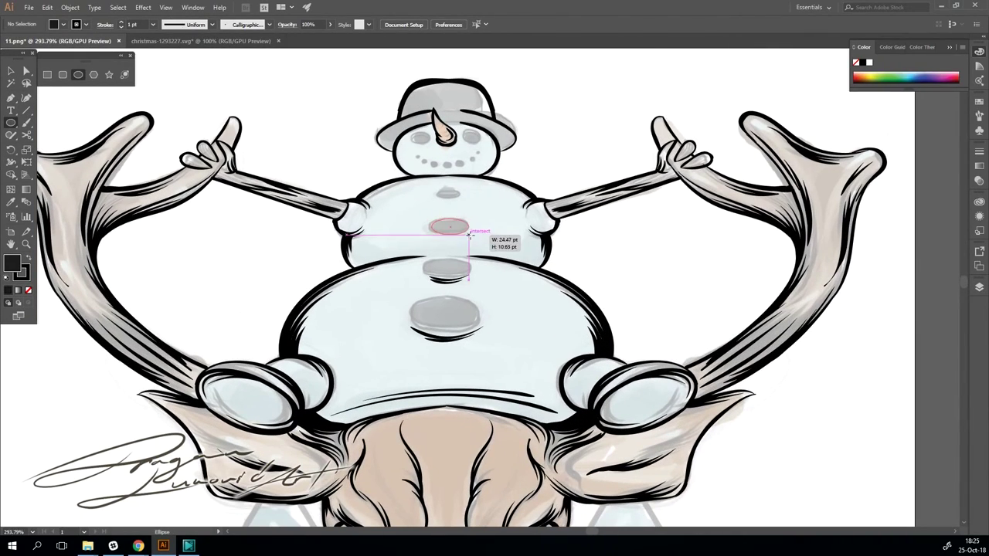
Draw the snowman's buttons, eyes and smile dots as solid black ellipses
drag(440, 276, 472, 281)
drag(411, 302, 480, 332)
scroll(462, 132, up, 5)
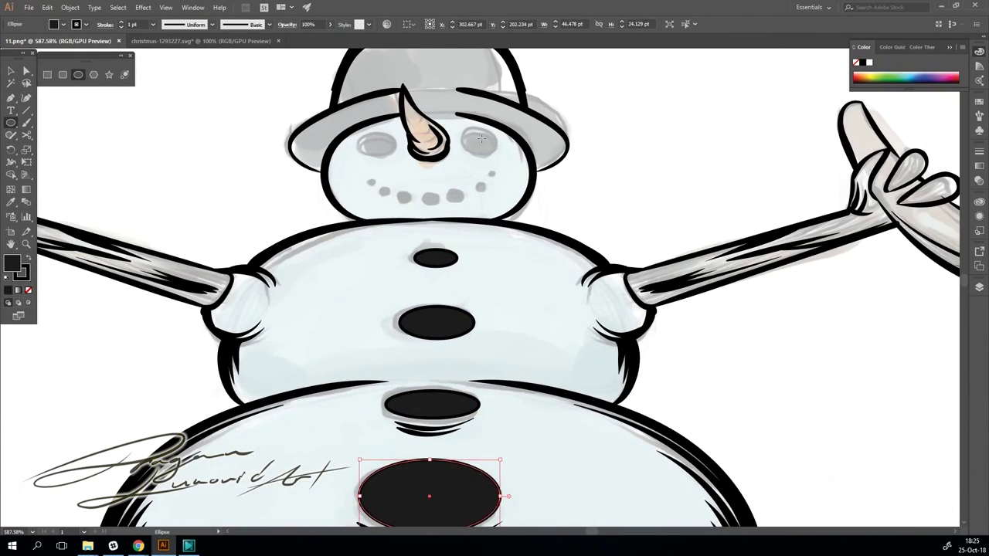
drag(461, 130, 500, 157)
mouse_move(356, 134)
mouse_down()
mouse_move(397, 158)
mouse_move(377, 189)
mouse_move(391, 198)
mouse_move(437, 205)
mouse_move(488, 193)
mouse_up()
drag(487, 170, 500, 183)
scroll(603, 216, down, 5)
Ink the snowman's hat brim with a calligraphic stroke and zoom out
key(b)
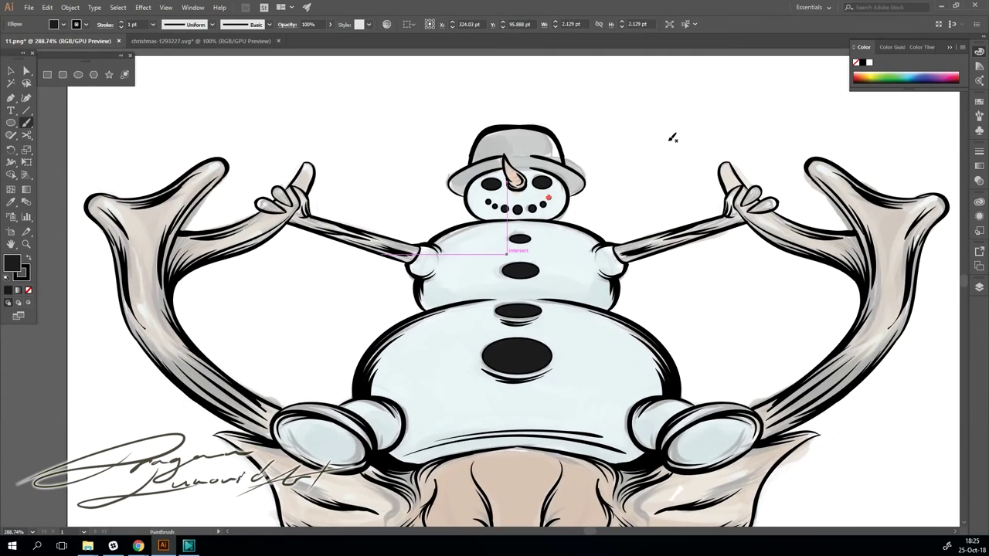
scroll(641, 143, up, 5)
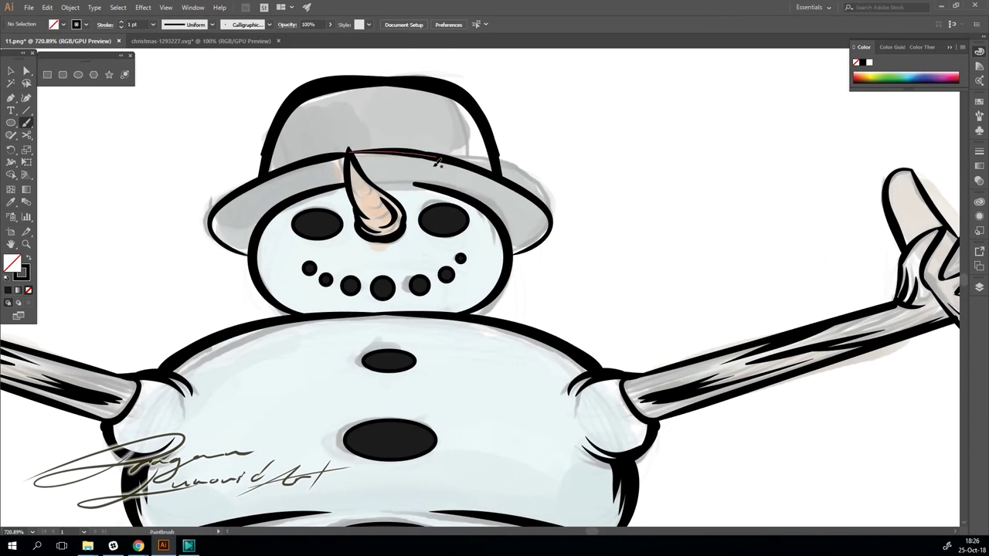
drag(351, 155, 421, 152)
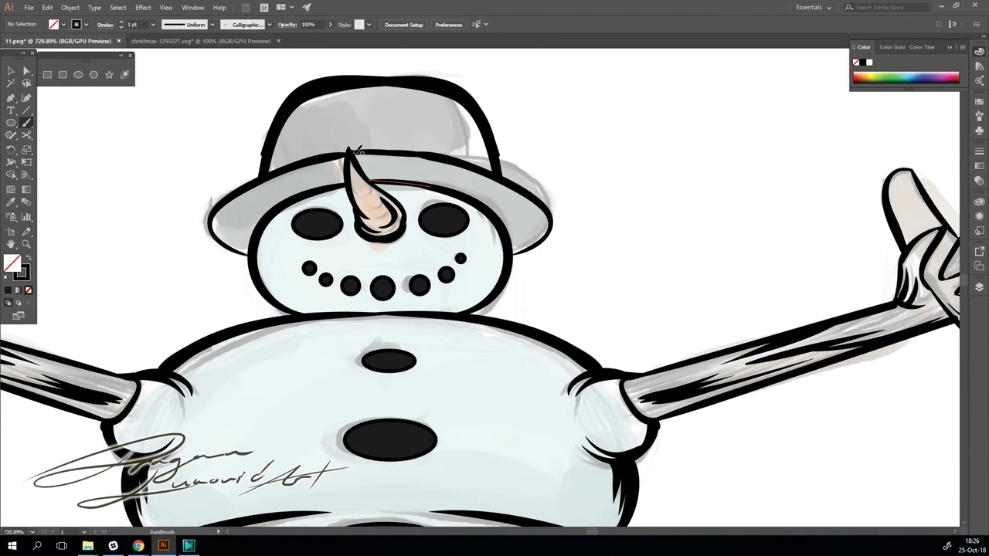
scroll(467, 158, down, 2)
scroll(409, 216, down, 4)
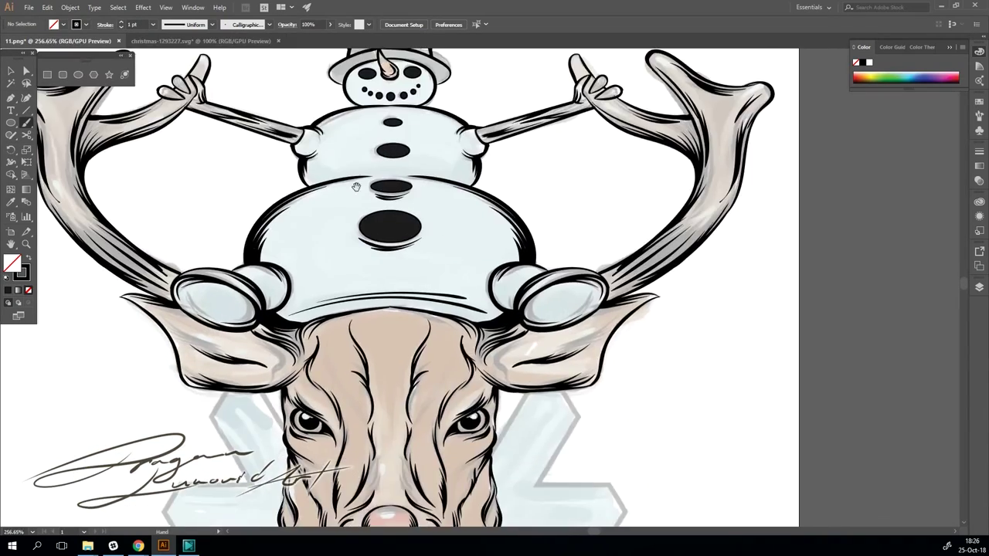
scroll(348, 271, down, 4)
scroll(295, 318, down, 1)
Outline the upper-left snowflake arm beside the reindeer's head with the Pen tool
key(p)
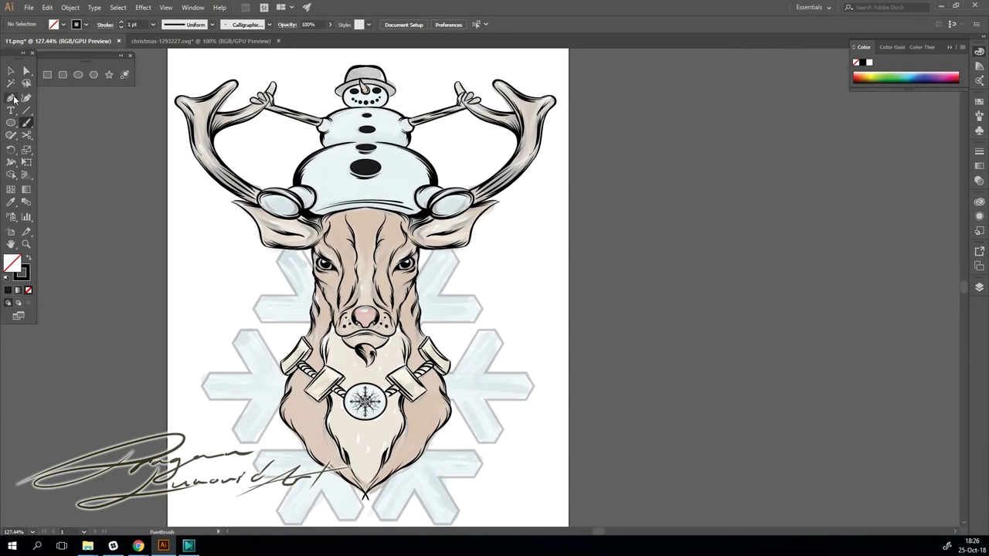
scroll(260, 298, up, 1)
click(257, 297)
click(299, 297)
click(276, 246)
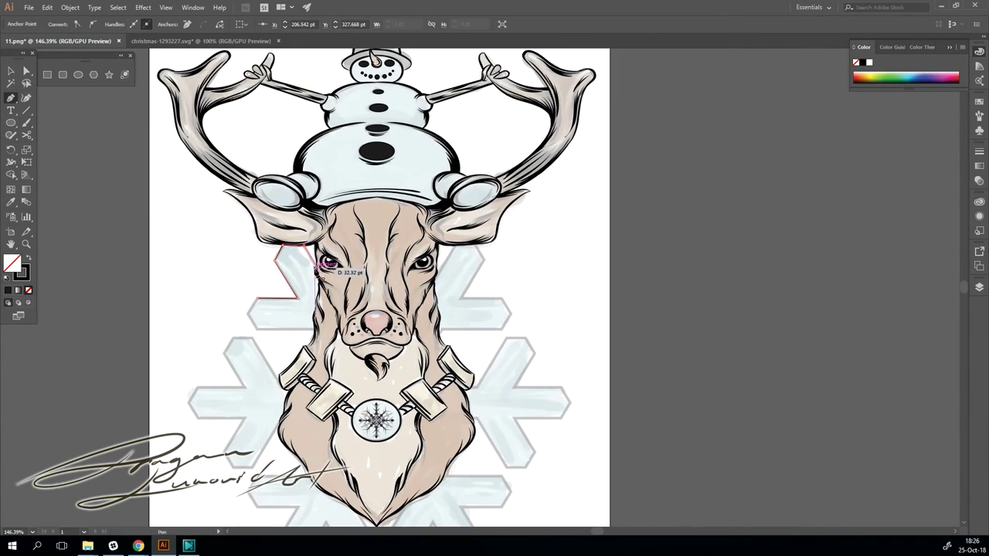
click(257, 328)
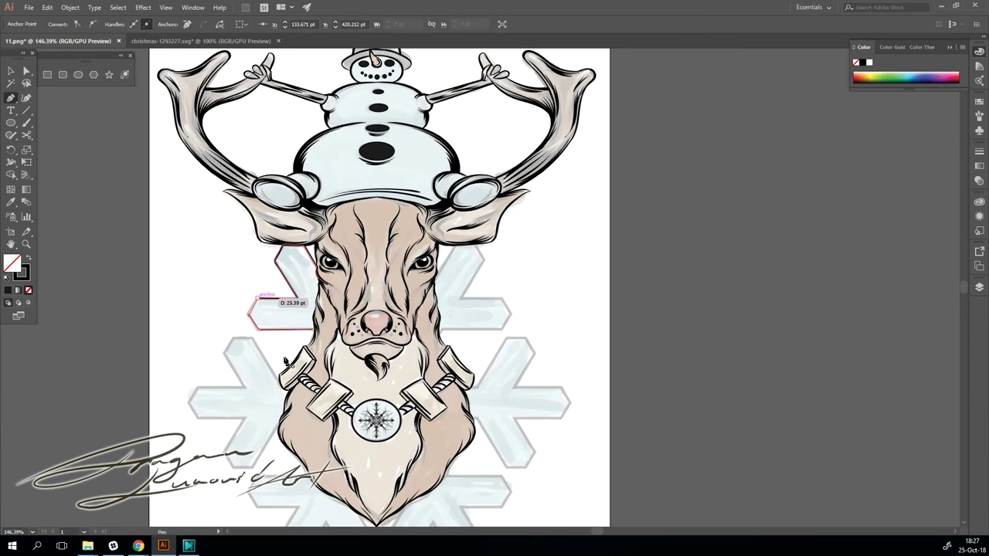
click(247, 338)
click(253, 338)
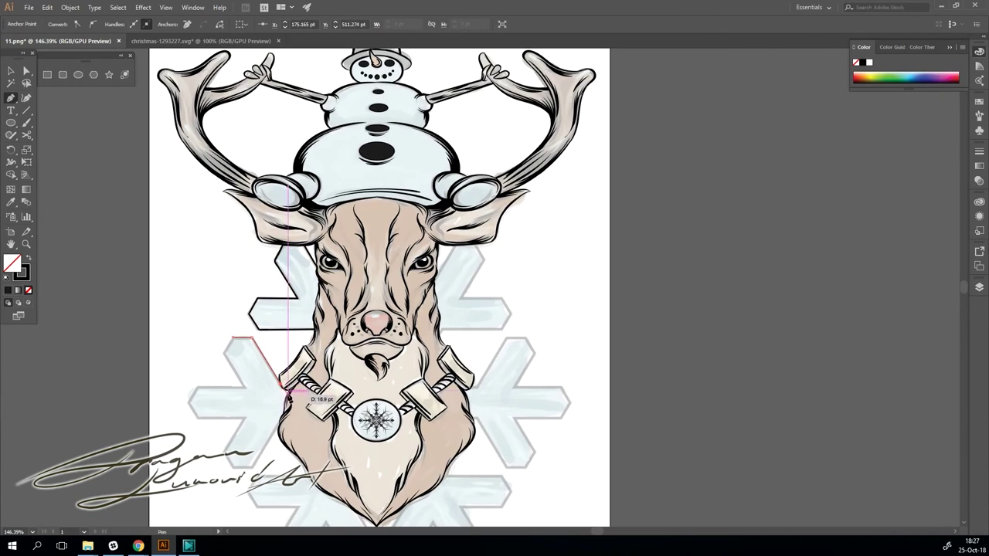
Trace a closed outline around the left snowflake arm's tip
click(287, 404)
click(237, 468)
click(245, 419)
click(200, 419)
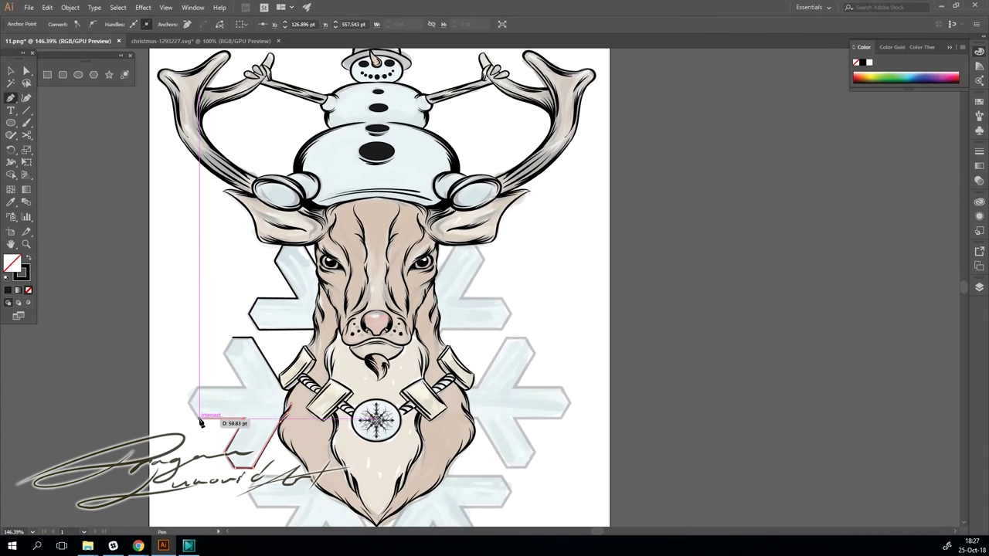
click(188, 402)
click(199, 389)
click(246, 393)
Draw a closed pen outline around the bottom-left snowflake arm
drag(247, 393, 184, 274)
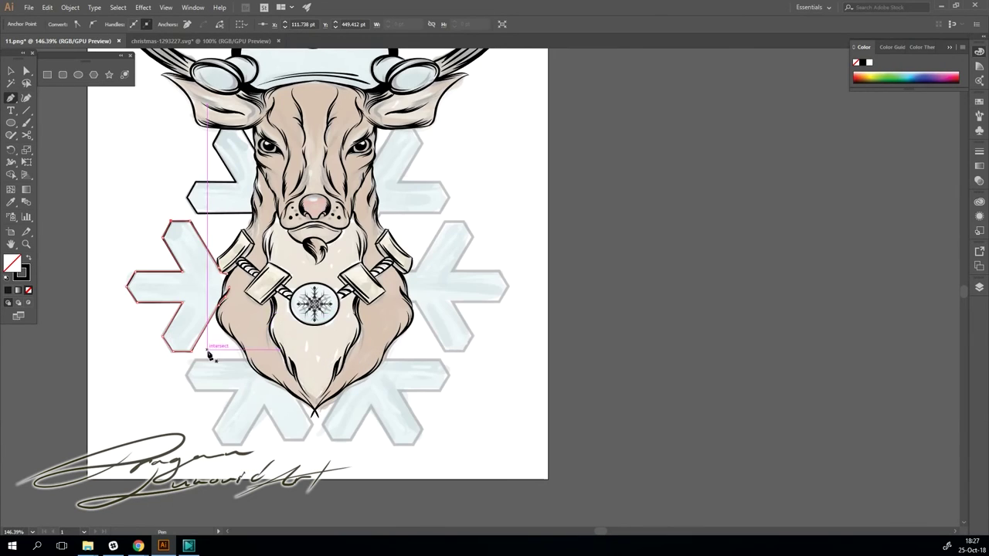
click(195, 360)
click(249, 360)
click(313, 409)
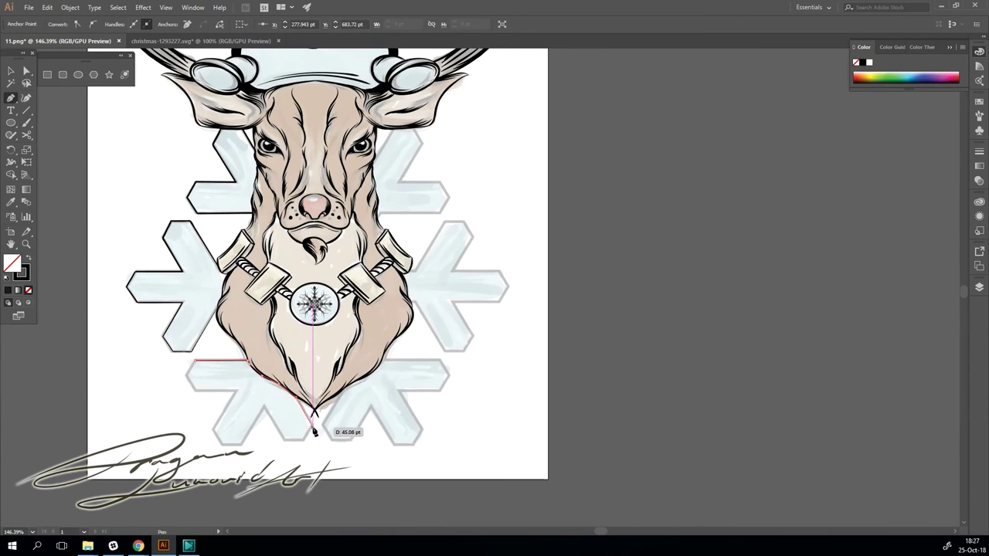
click(311, 439)
click(289, 439)
click(264, 406)
click(241, 445)
click(214, 444)
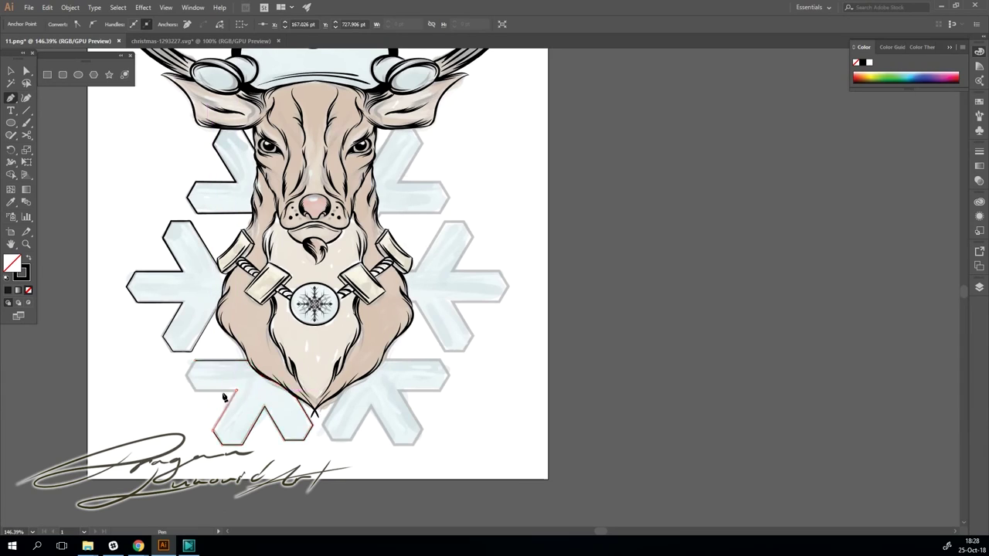
click(187, 377)
click(194, 360)
Trace the bottom snowflake arm down from the beard along its lower edge
drag(426, 377, 340, 309)
scroll(341, 309, up, 1)
click(230, 330)
click(207, 379)
click(221, 401)
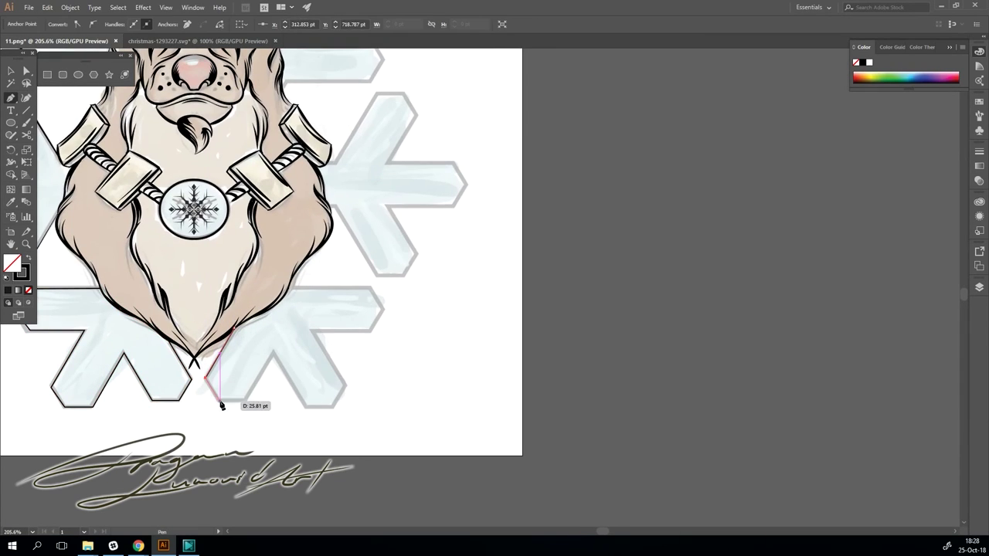
click(272, 353)
click(303, 406)
click(330, 406)
Outline the right snowflake arm's tip and run the path back up the beard edge
click(346, 383)
click(313, 331)
click(371, 331)
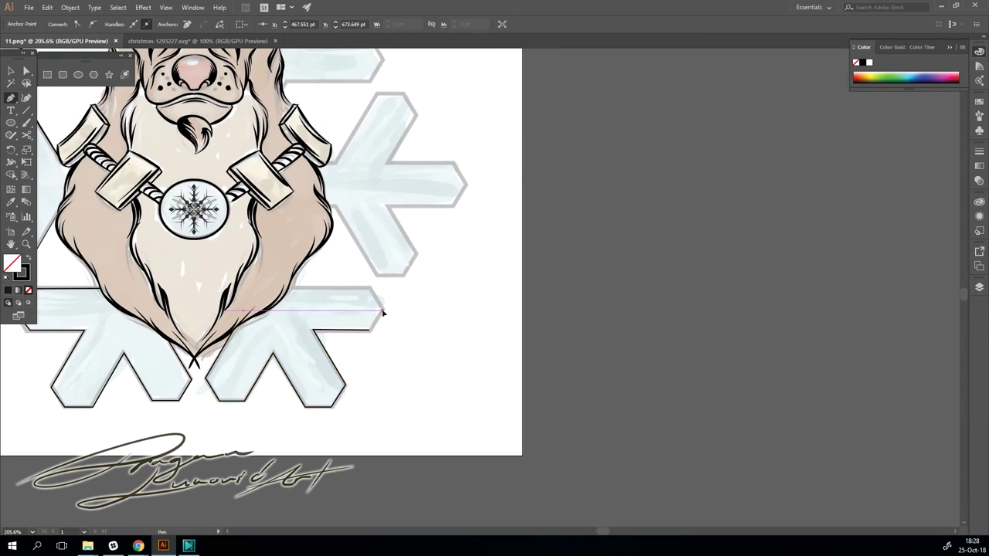
click(383, 309)
click(371, 287)
click(289, 291)
click(313, 255)
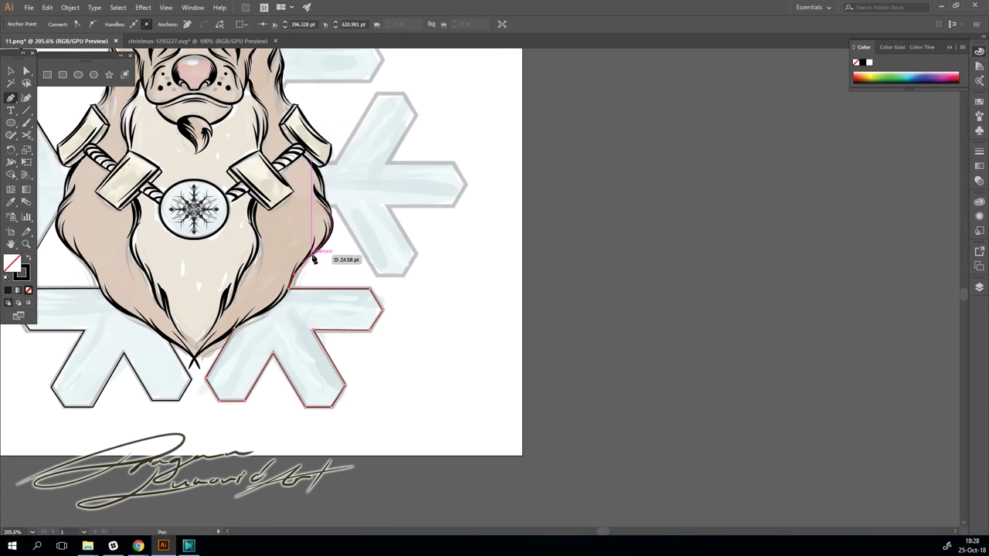
click(331, 205)
Trace the outline of the upper-right snowflake arm
scroll(363, 270, up, 2)
scroll(363, 270, right, 2)
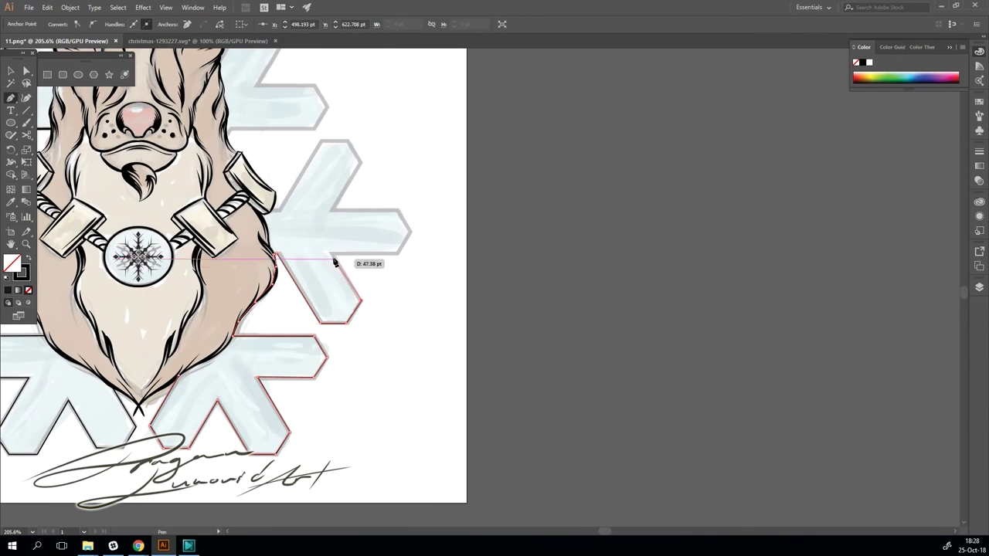
click(333, 210)
click(360, 164)
click(347, 141)
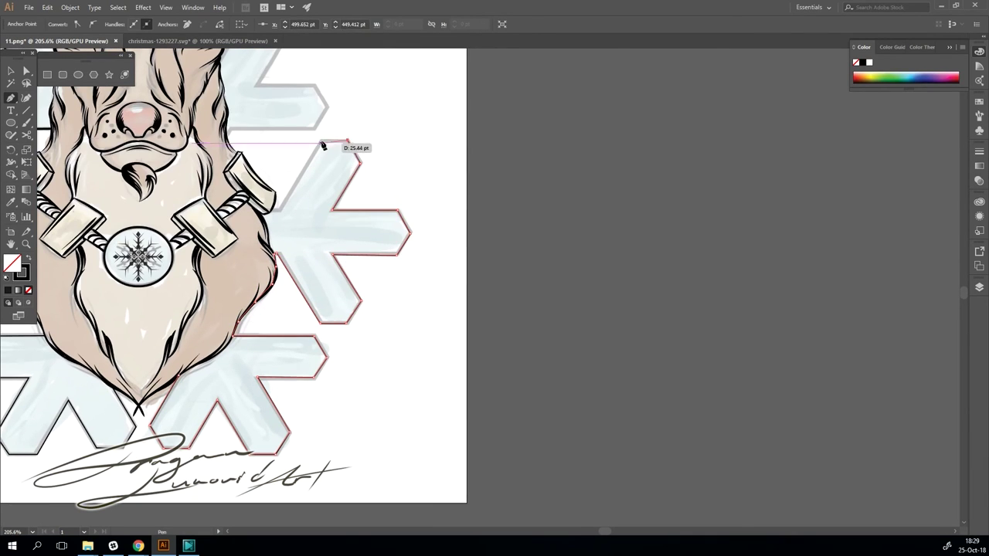
click(321, 140)
click(285, 199)
Outline the upper snowflake arm's tip, running the path up toward the antler
scroll(278, 231, up, 5)
scroll(278, 231, left, 1)
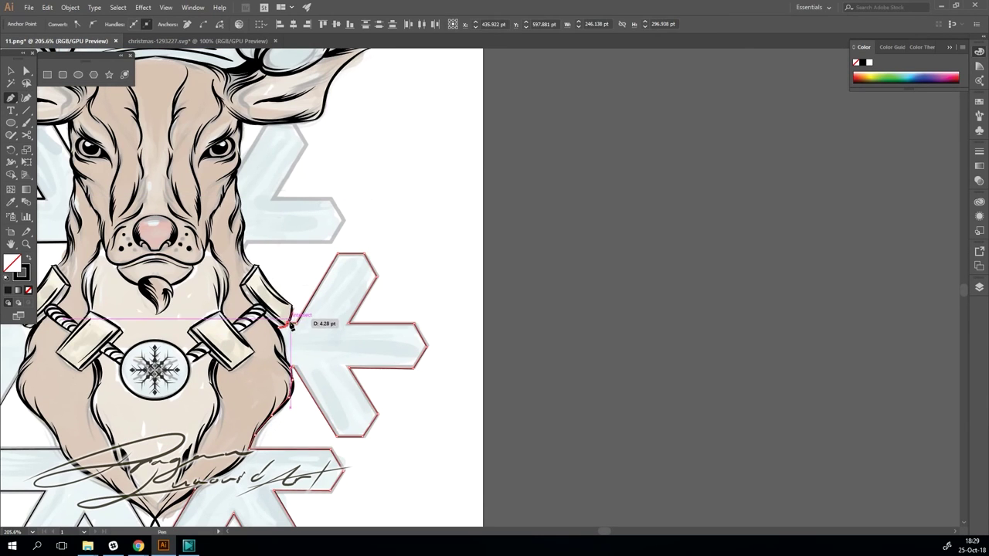
click(245, 243)
click(332, 241)
click(343, 220)
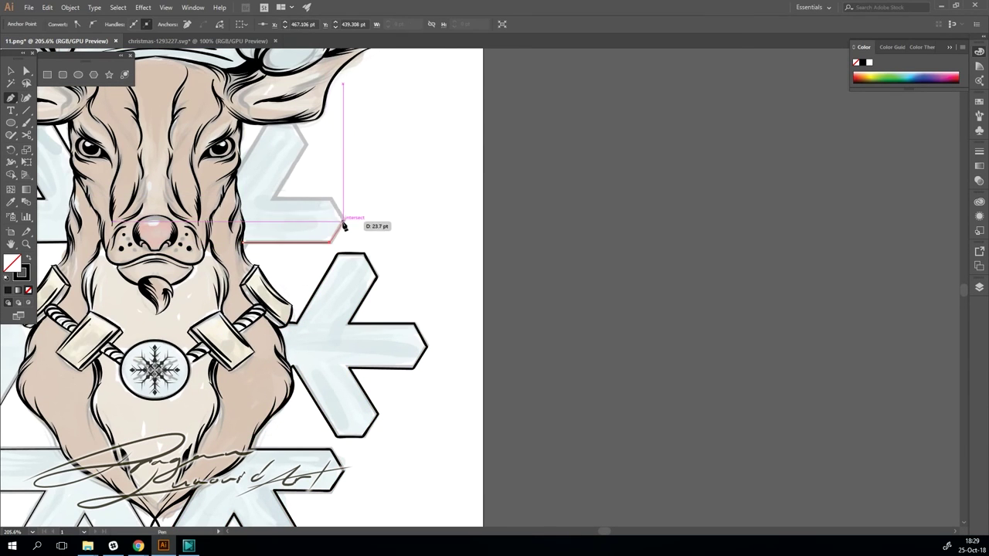
click(332, 199)
click(275, 199)
click(306, 147)
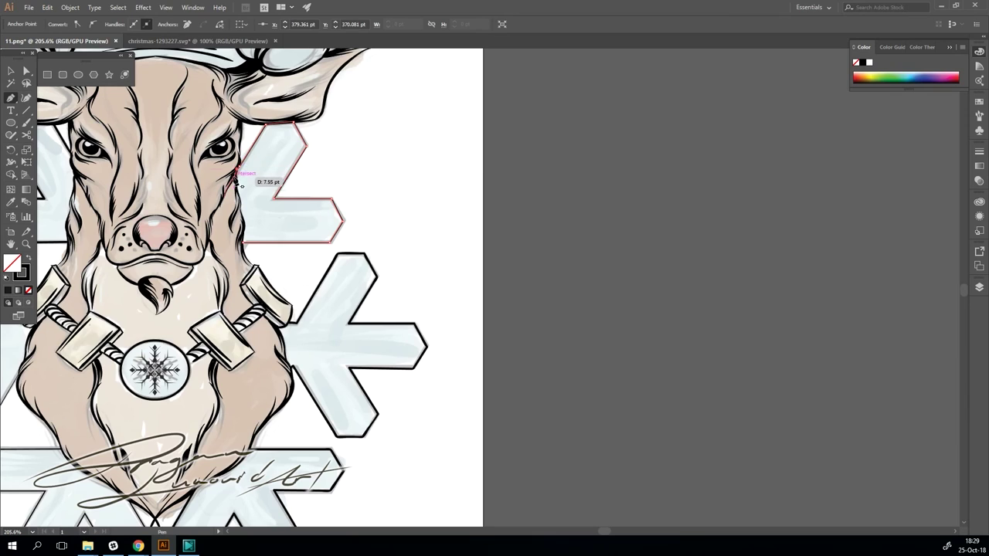
scroll(373, 273, down, 3)
Hide Layer 1's coloured reference image in the Layers panel
key(v)
scroll(518, 311, down, 2)
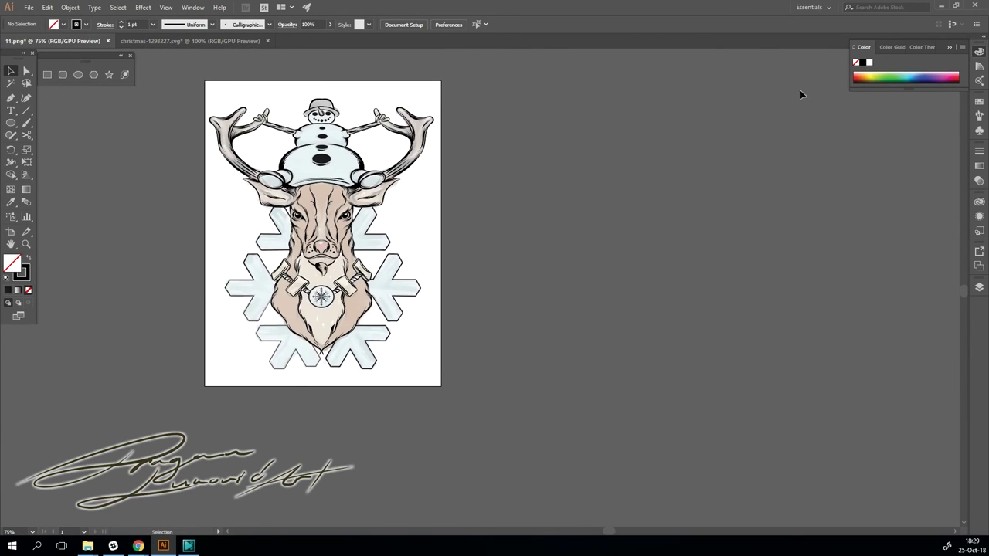
key(ctrl+a)
key(ctrl+shift+a)
click(979, 287)
click(852, 320)
Inspect the upper, left and lower snowflake arm outlines by selecting each
scroll(282, 331, up, 2)
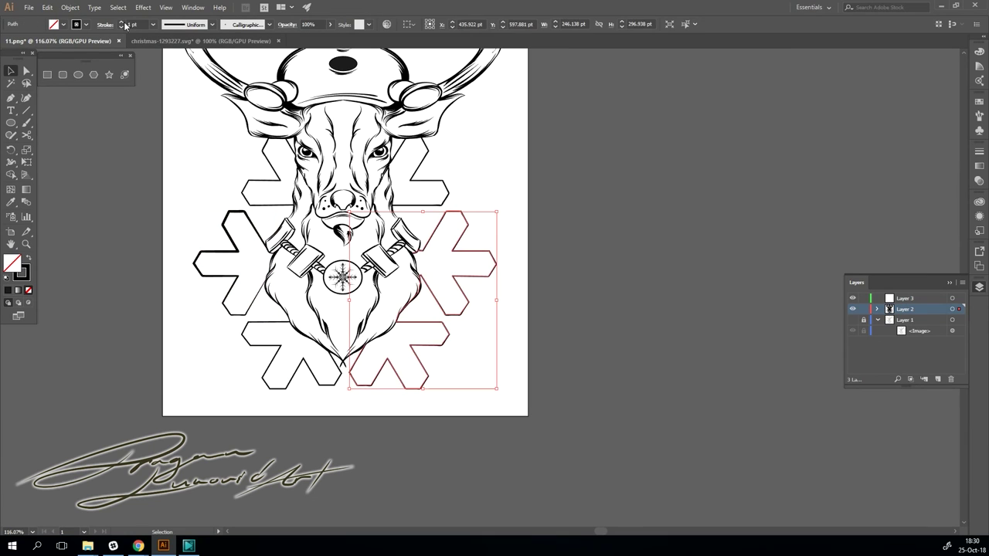
click(267, 205)
click(196, 263)
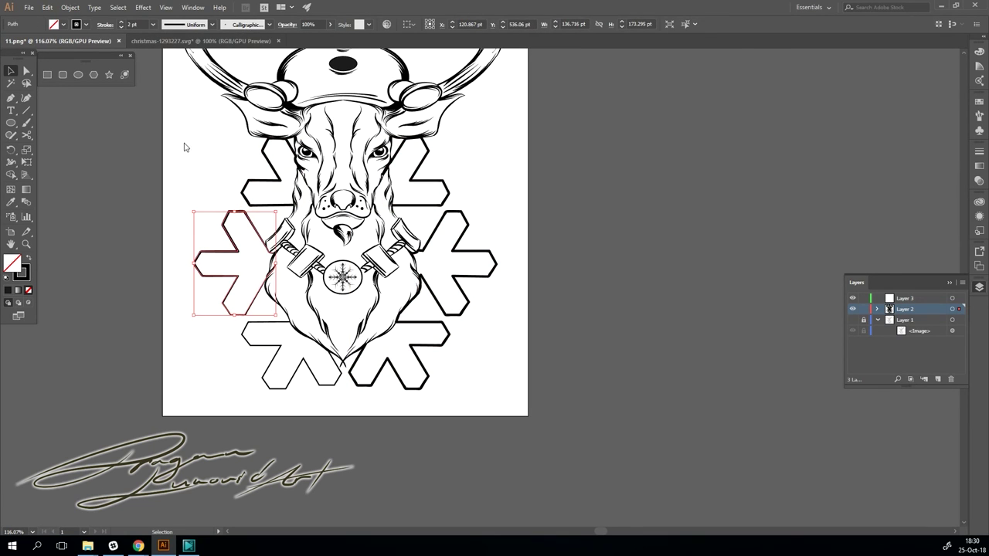
click(270, 388)
click(589, 306)
Zoom out to check the remaining snowflake outlines, fit the page, and return to the calligraphic brush
key(z)
scroll(588, 307, down, 1)
key(v)
click(463, 271)
click(452, 193)
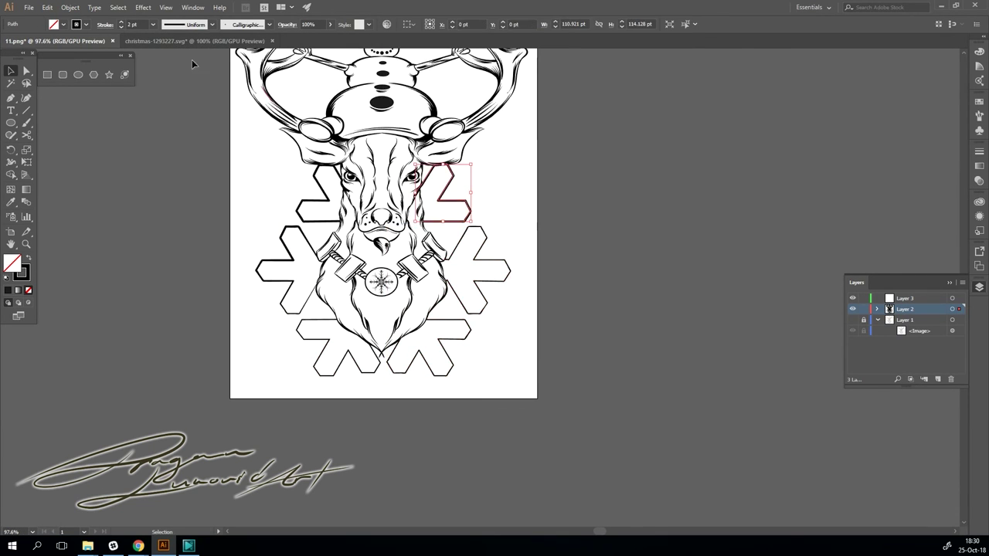
click(317, 193)
click(270, 270)
click(696, 376)
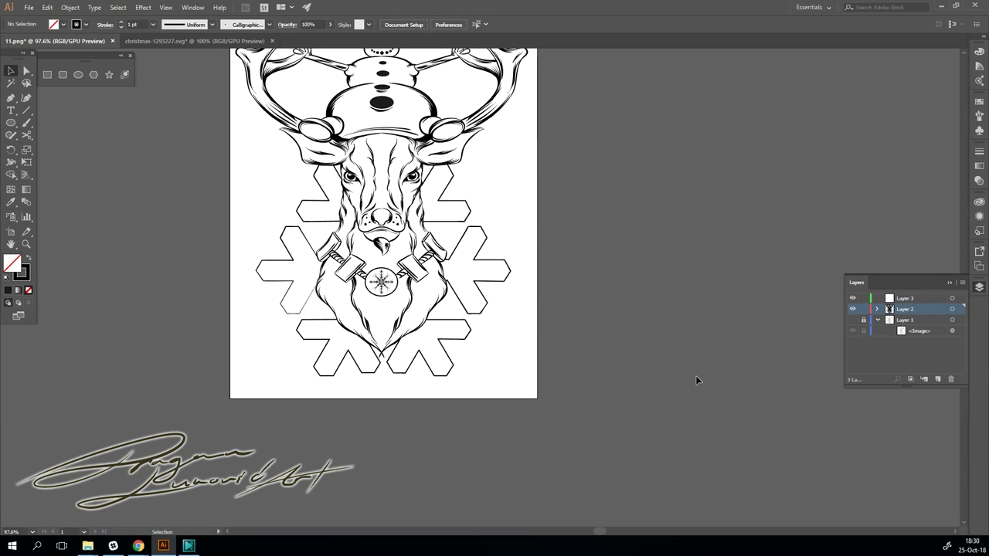
key(ctrl+0)
key(b)
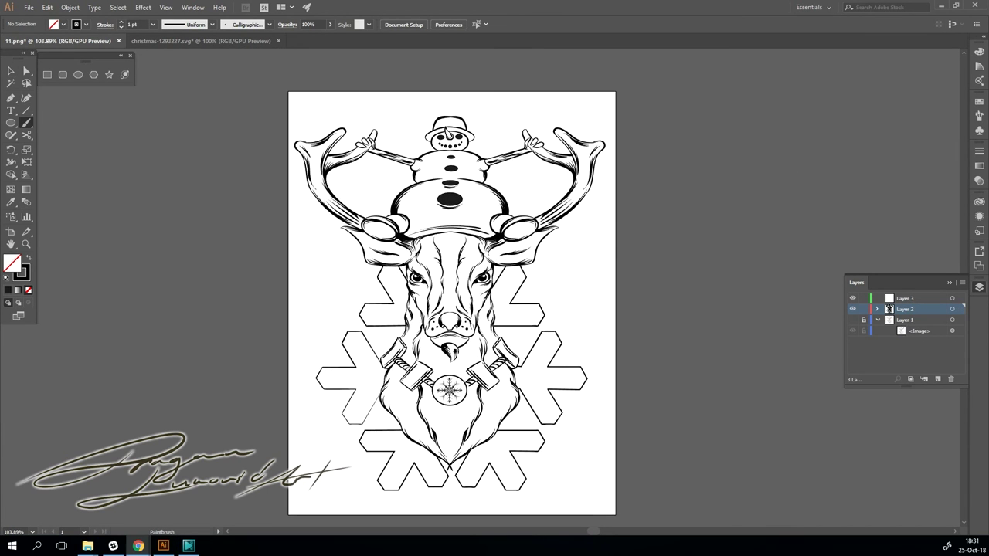